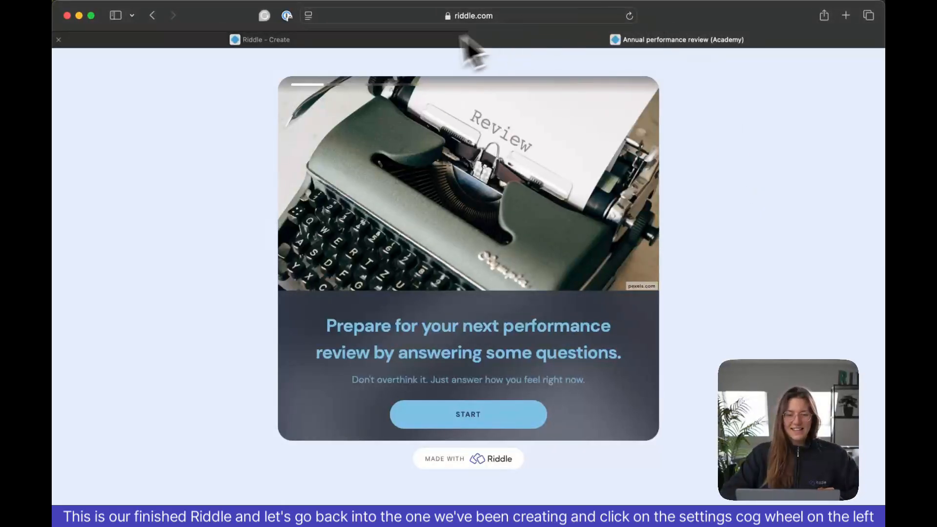
# - Switch back to the Employee Survey editor, open its settings and collapse the general section to review all settings sections
pyautogui.click(424, 44)
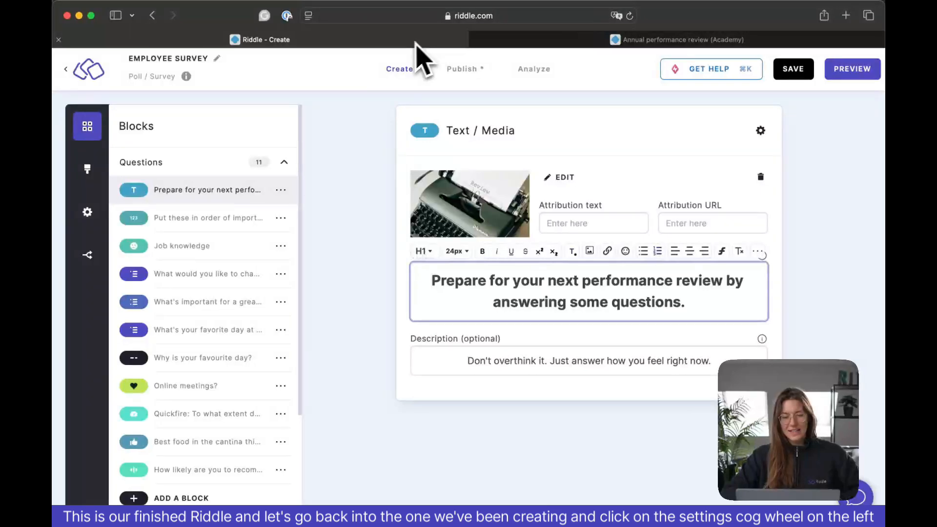
pyautogui.click(96, 216)
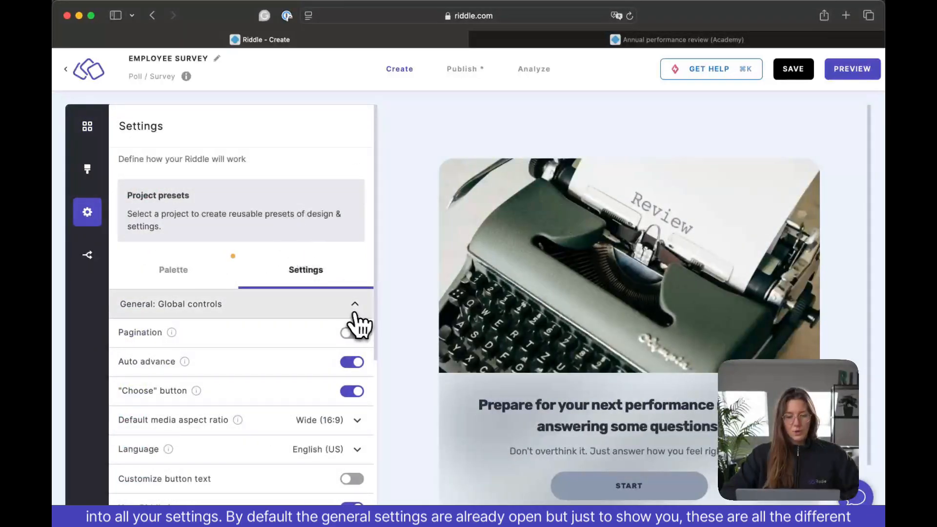
pyautogui.click(355, 314)
pyautogui.click(356, 314)
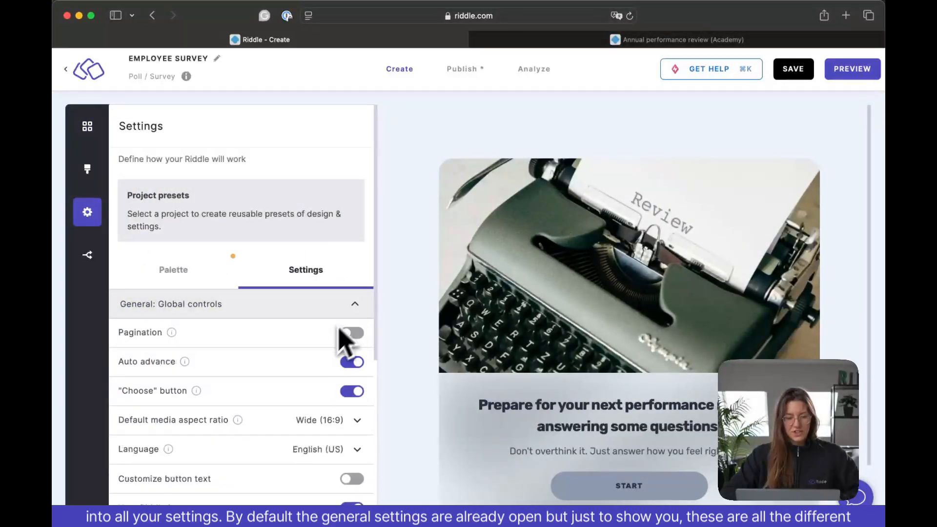
pyautogui.scroll(-5, 347, 341)
pyautogui.scroll(5, 335, 360)
pyautogui.click(359, 308)
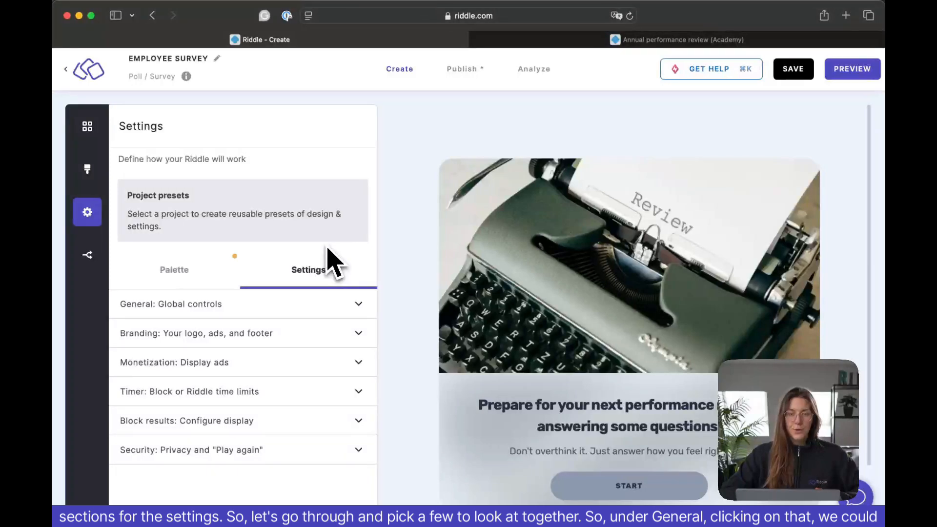
# - Enable pagination in the general settings with only the progress bar, without page numbers, and show it only on question blocks
pyautogui.click(360, 305)
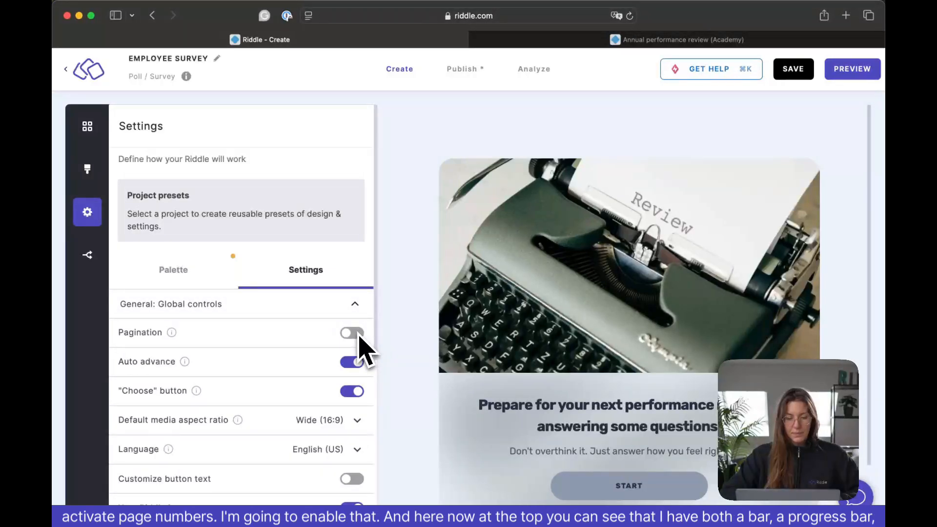
pyautogui.click(358, 334)
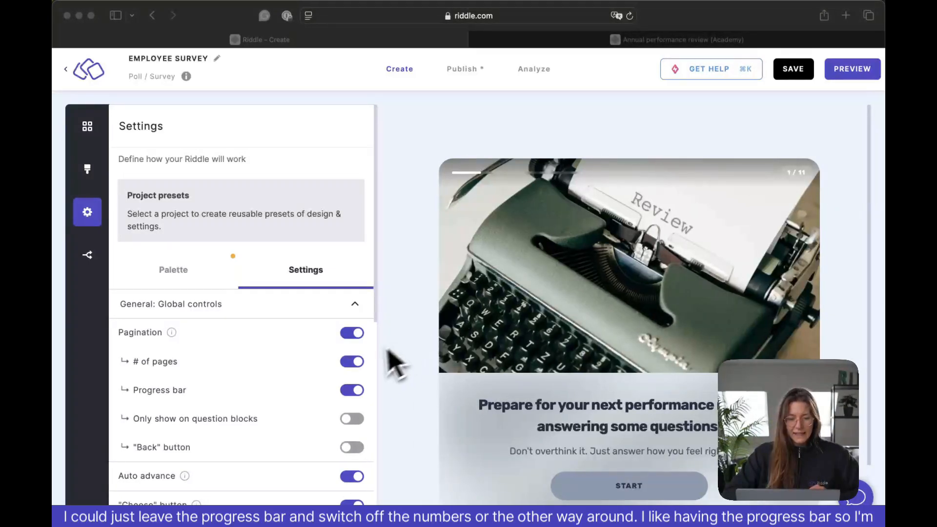
pyautogui.click(357, 366)
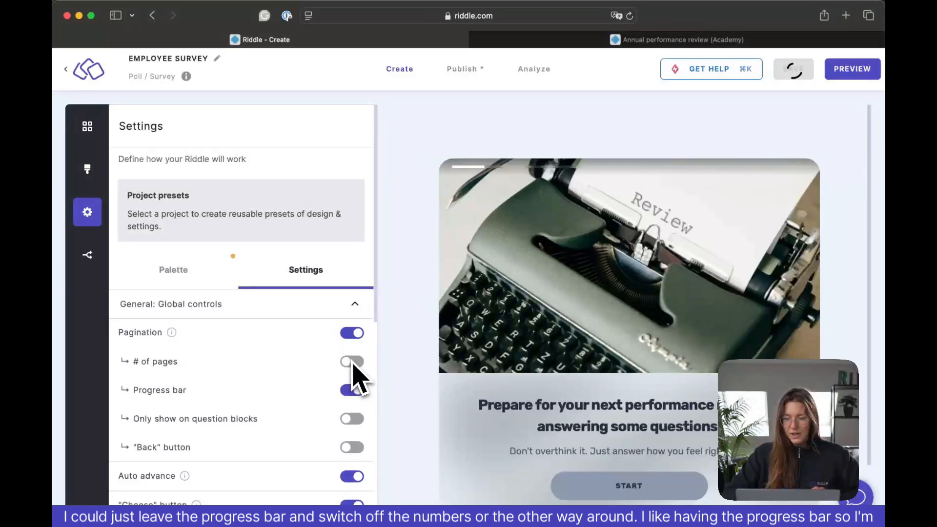
pyautogui.click(360, 390)
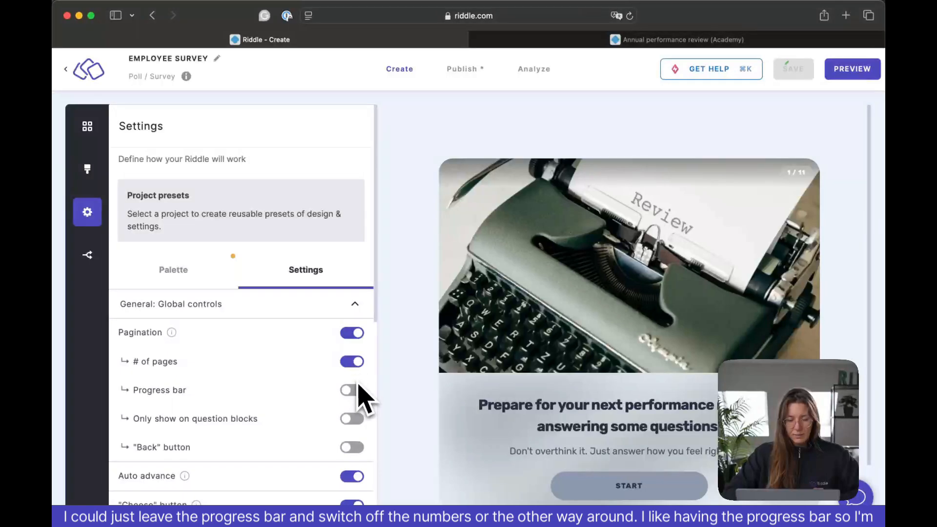
pyautogui.click(359, 362)
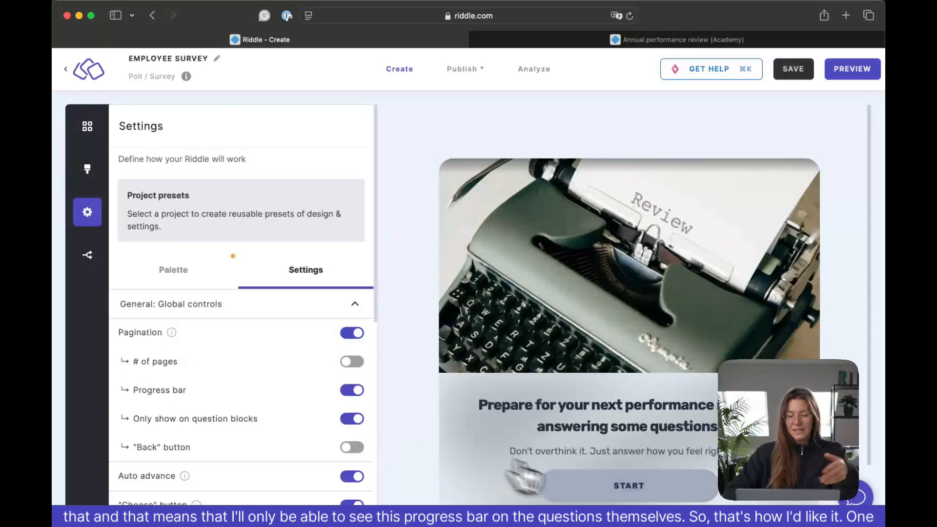
# - Enable the pagination "Back" button and test it in the preview by returning from the ordering question to the intro
pyautogui.click(628, 488)
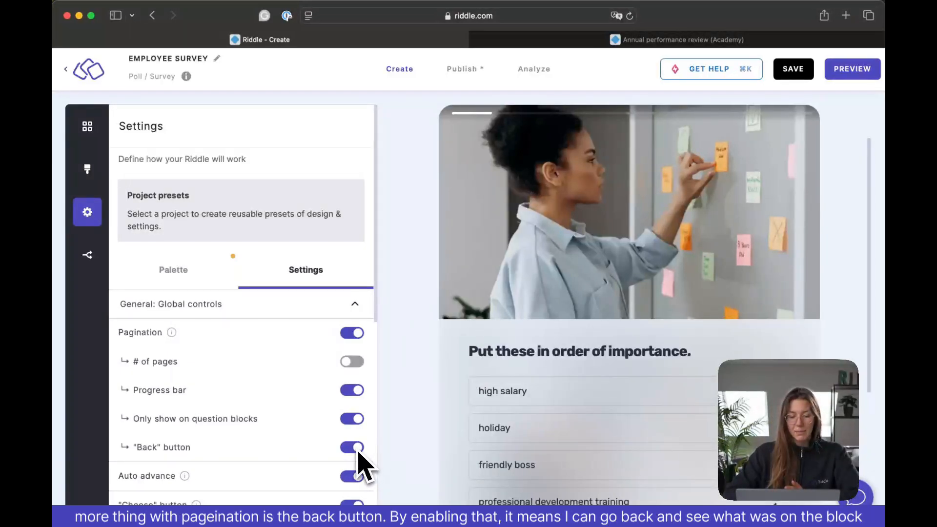
pyautogui.click(452, 119)
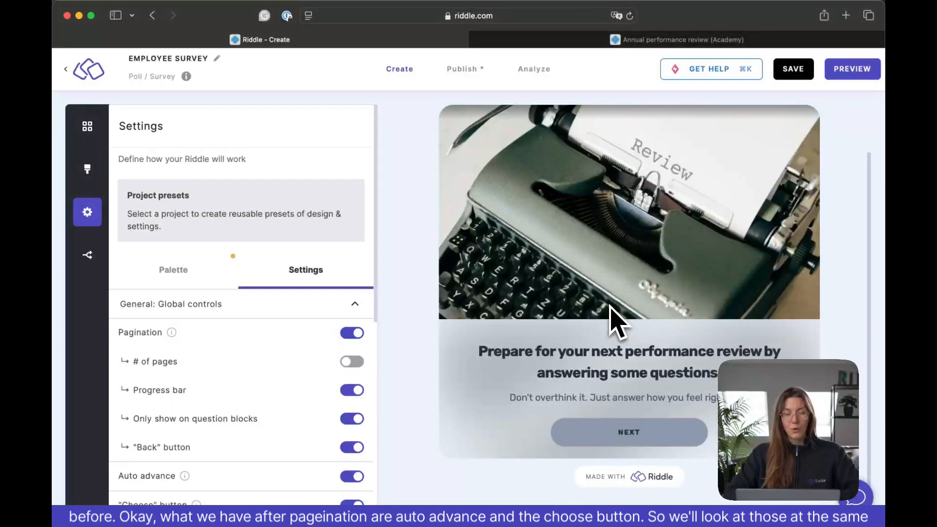
# - Test auto advance in the preview by starting the survey, rearranging the ordering question's answers and submitting them
pyautogui.scroll(-2, 327, 447)
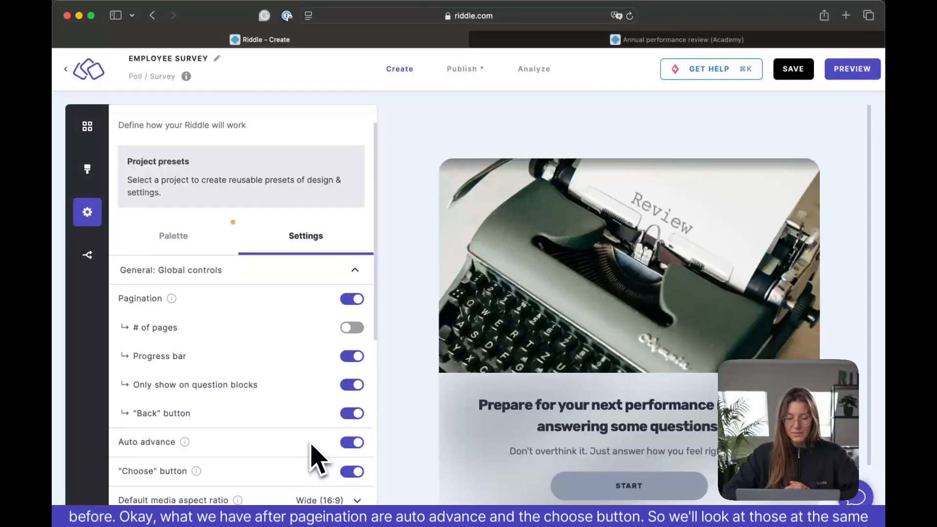
pyautogui.click(607, 488)
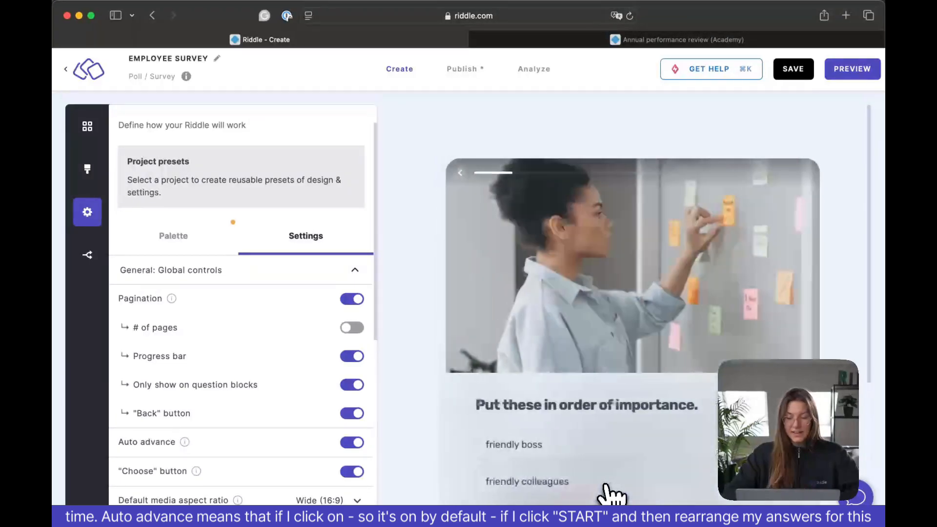
pyautogui.scroll(-4, 606, 493)
pyautogui.moveTo(580, 320); pyautogui.dragTo(582, 288)
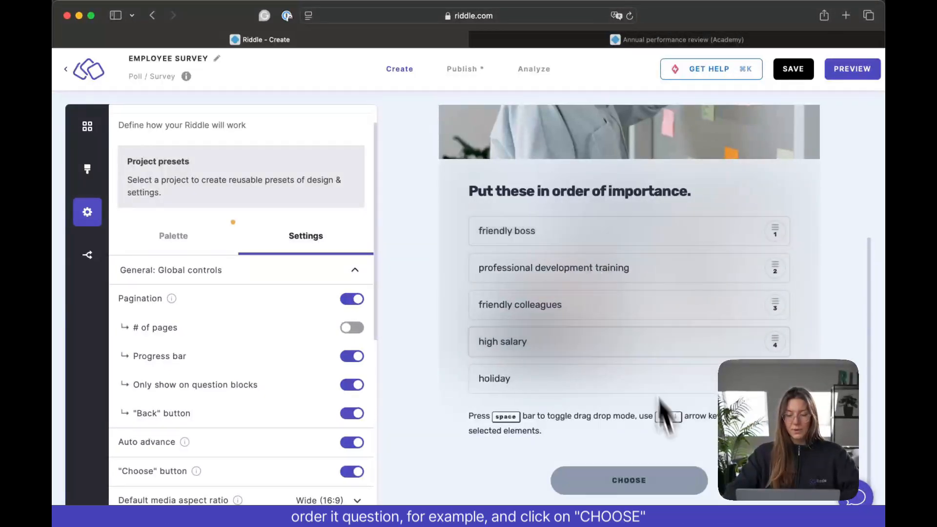
pyautogui.click(655, 488)
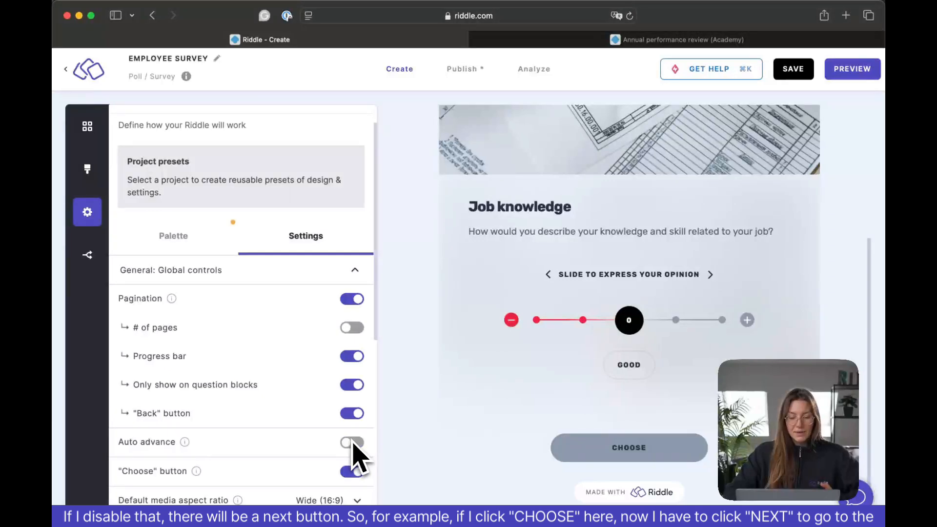
# - Disable auto advance and test it in the preview by submitting the Job knowledge rating and "Your work-life balance", advancing manually after each
pyautogui.click(639, 452)
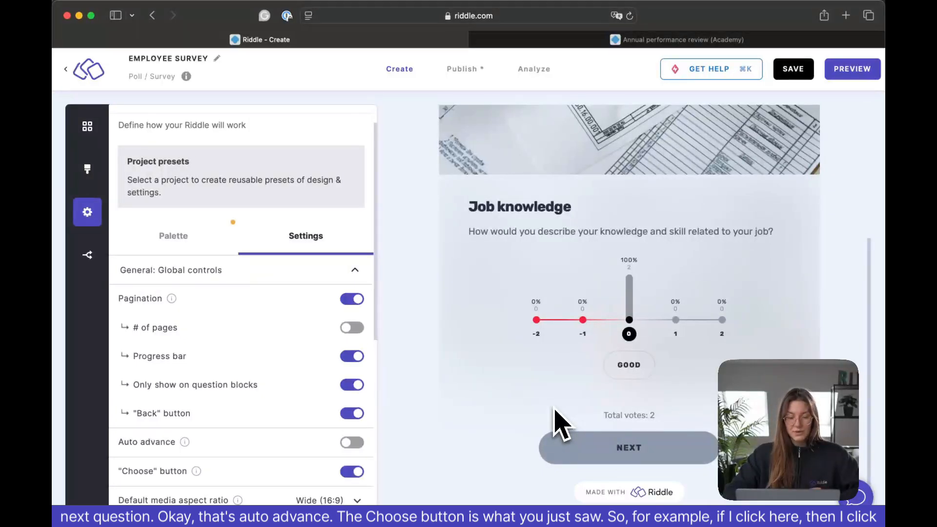
pyautogui.click(603, 452)
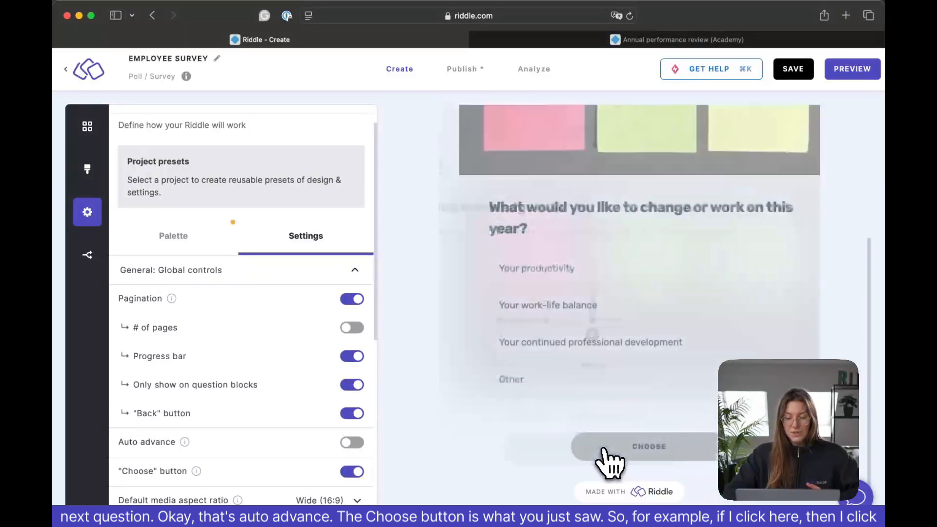
pyautogui.click(580, 315)
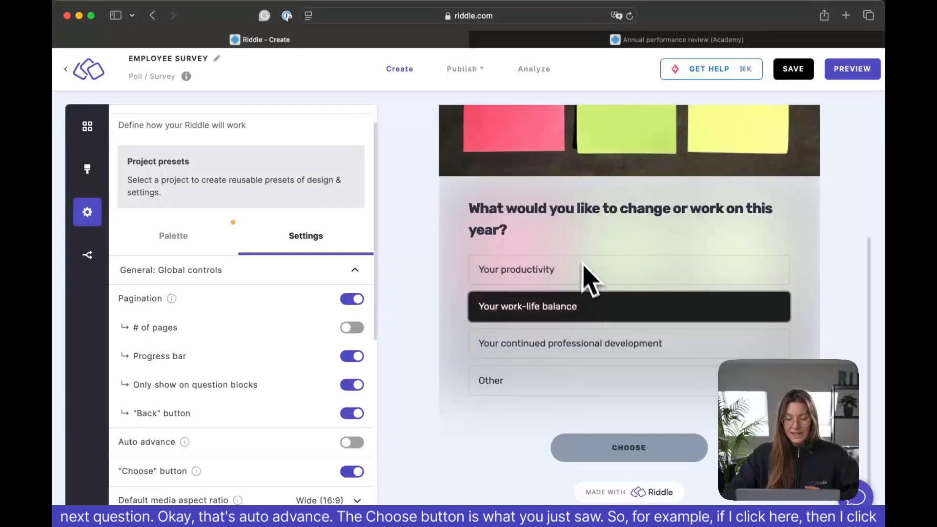
pyautogui.click(655, 448)
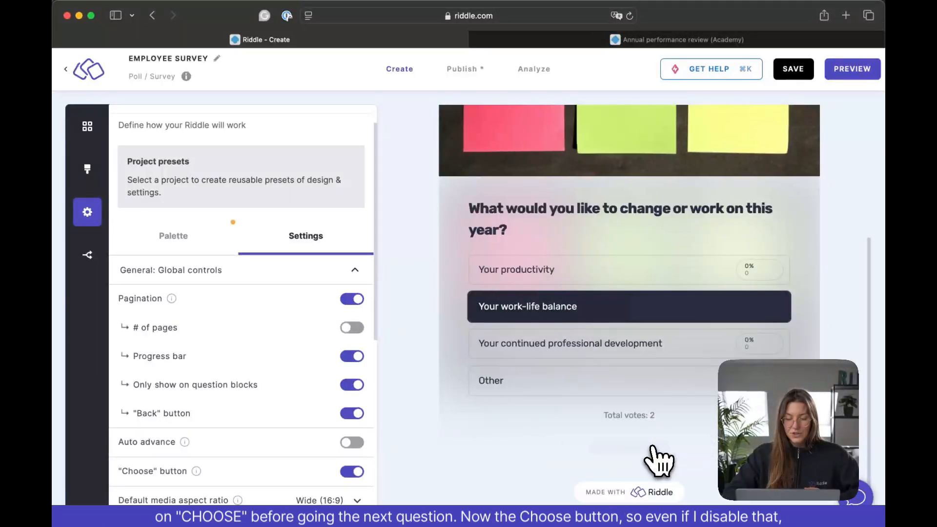
pyautogui.click(654, 448)
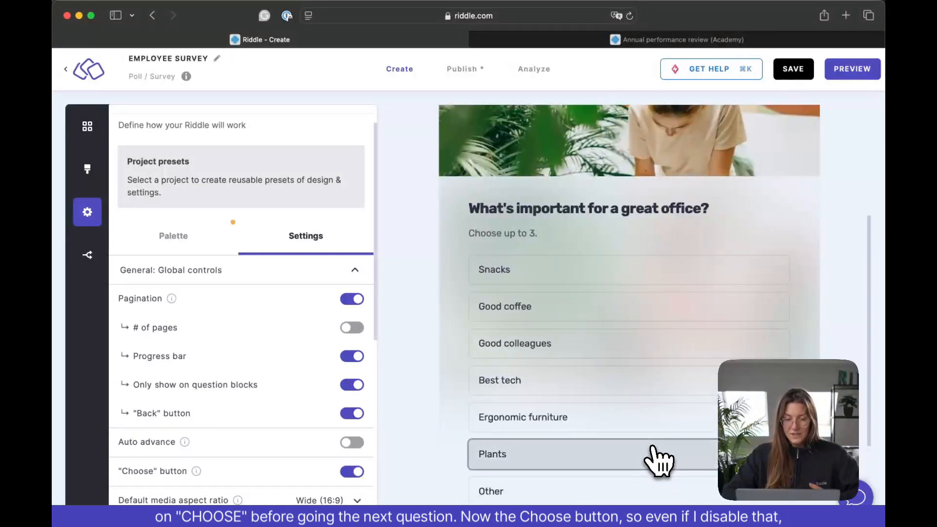
# - Select Best tech, Good colleagues and Good coffee in the preview's question about a great office
pyautogui.click(576, 384)
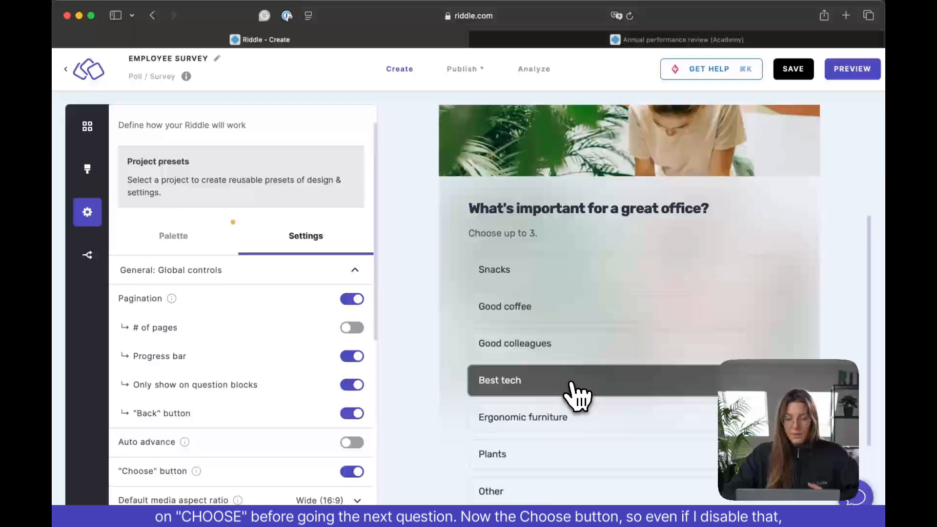
pyautogui.click(582, 345)
pyautogui.click(584, 316)
# - Disable the "Choose" button setting, restart the preview and move friendly colleagues above friendly boss and holiday below professional development training
pyautogui.scroll(-2, 324, 428)
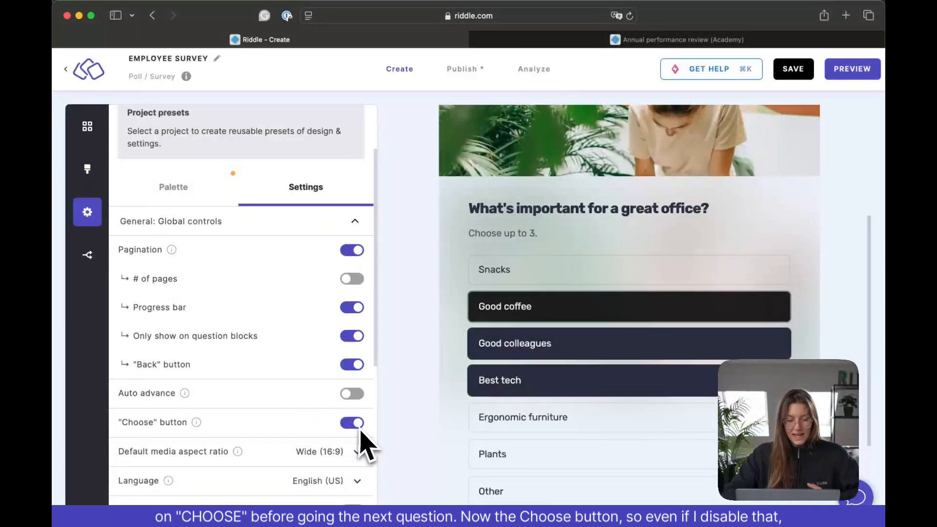
pyautogui.click(360, 426)
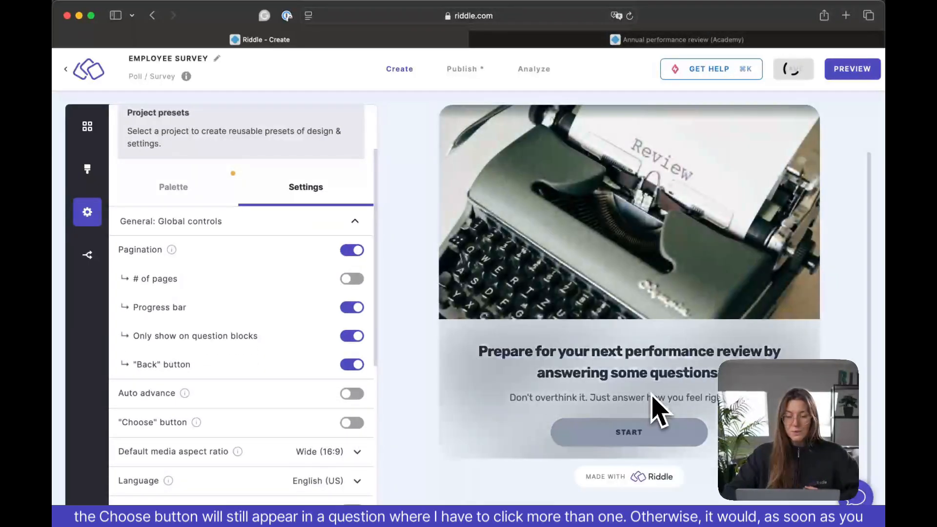
pyautogui.click(641, 436)
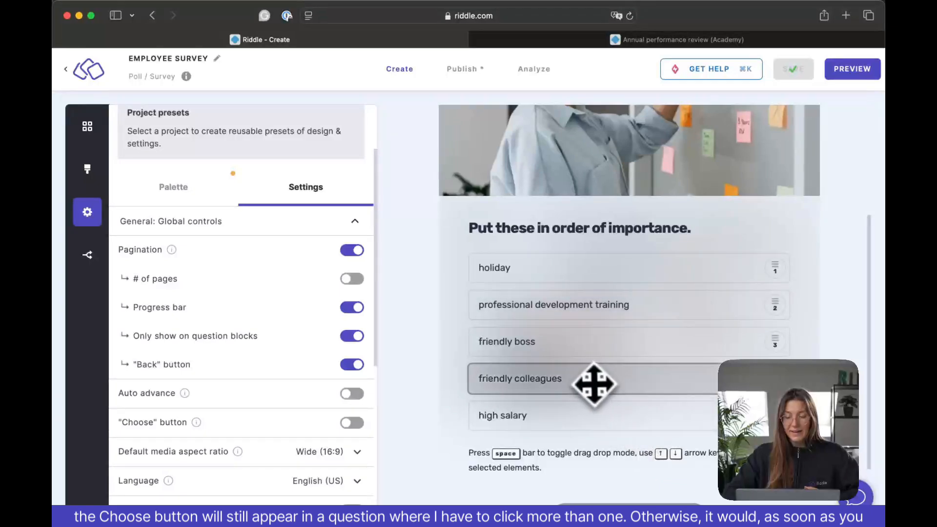
pyautogui.moveTo(592, 382); pyautogui.dragTo(591, 338)
pyautogui.moveTo(571, 268); pyautogui.dragTo(577, 312)
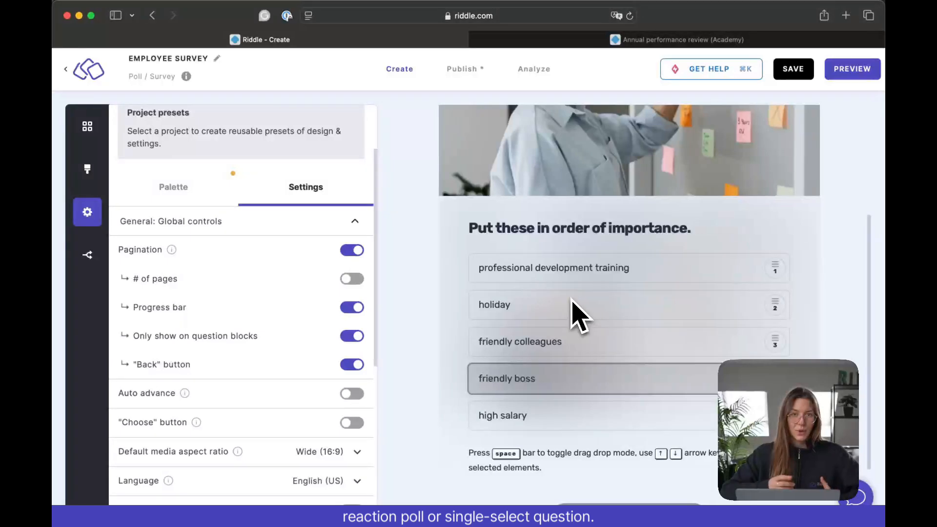
# - Submit the rearranged ordering question in the preview, continue to Job knowledge and set its slider to 0 (Good)
pyautogui.scroll(-3, 576, 315)
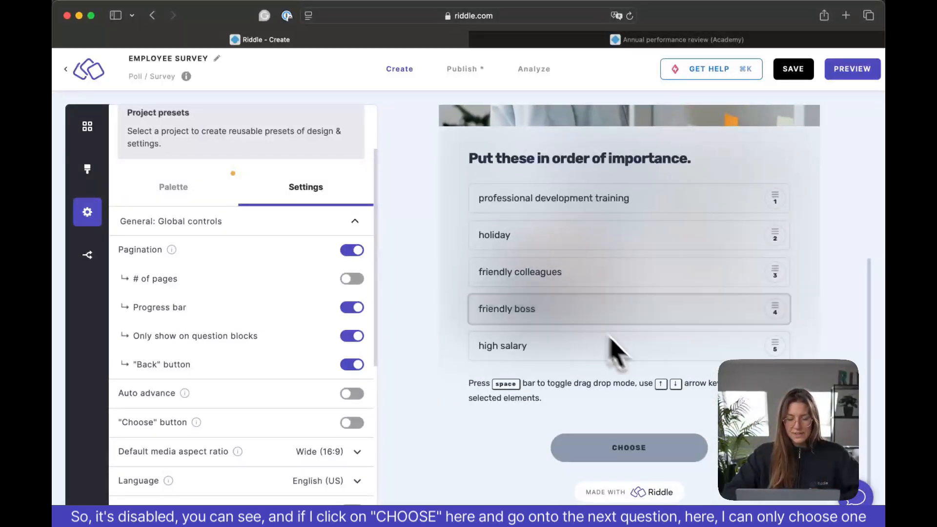
pyautogui.click(670, 455)
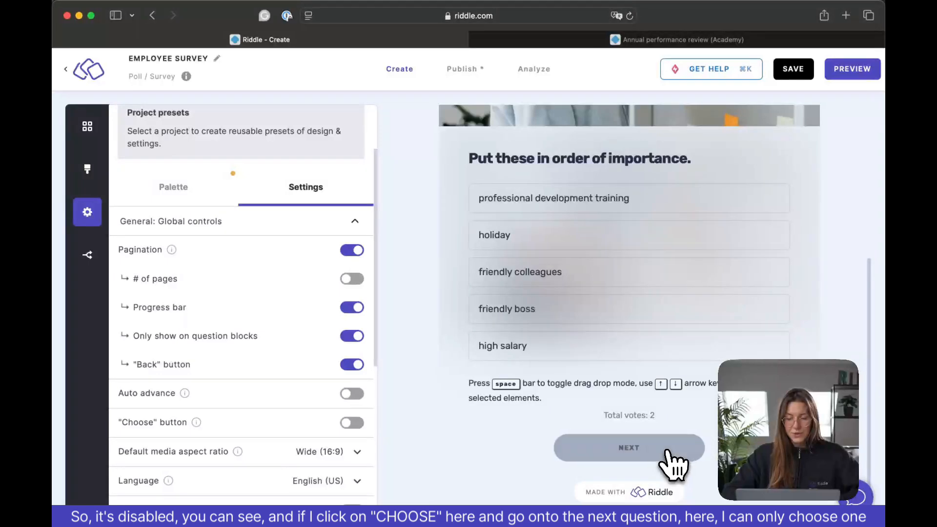
pyautogui.click(670, 454)
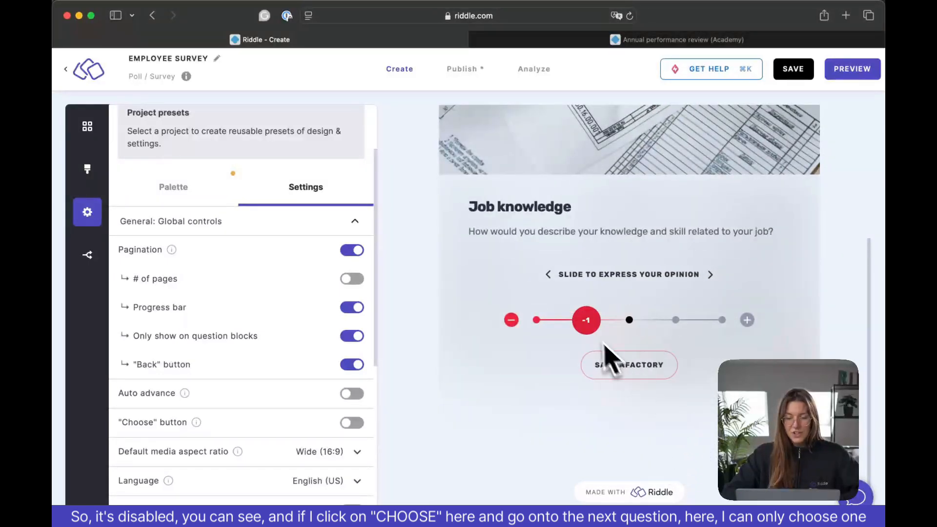
pyautogui.moveTo(591, 324); pyautogui.dragTo(633, 329)
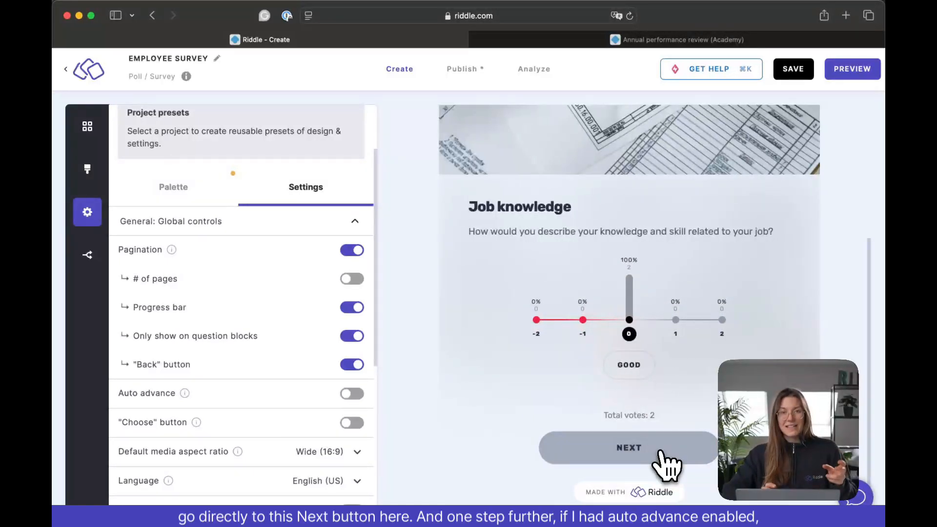
# - Enable auto advance, reload the page and test it in the preview by submitting the ordering question and rating Job knowledge 0
pyautogui.click(354, 394)
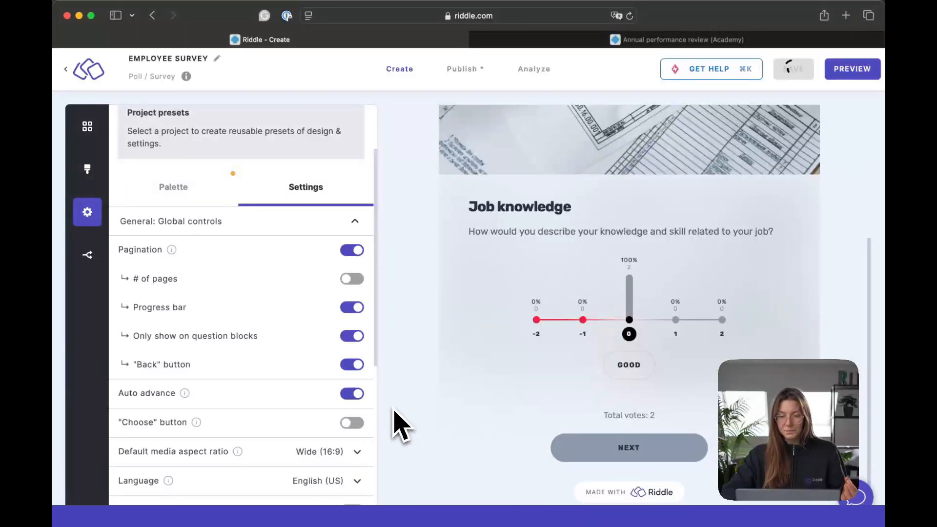
pyautogui.click(630, 16)
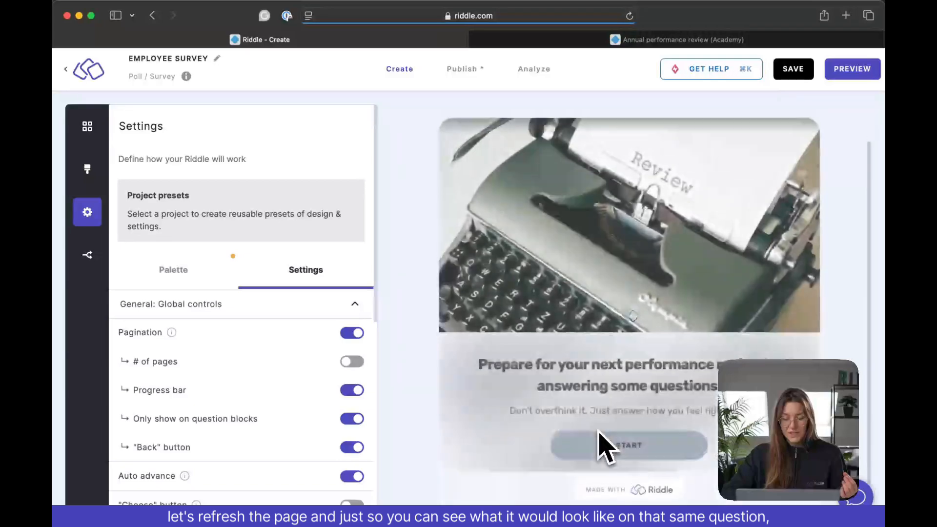
pyautogui.click(597, 463)
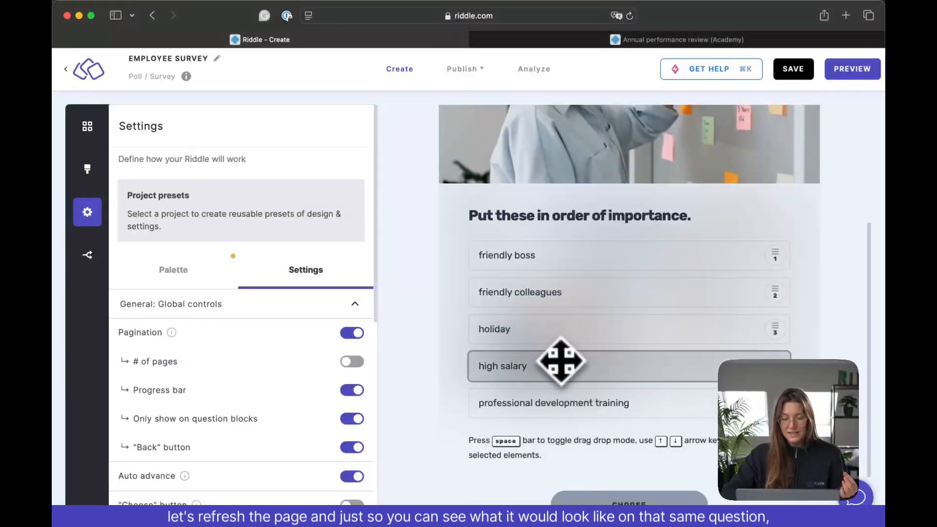
pyautogui.moveTo(560, 360); pyautogui.dragTo(561, 312)
pyautogui.click(633, 452)
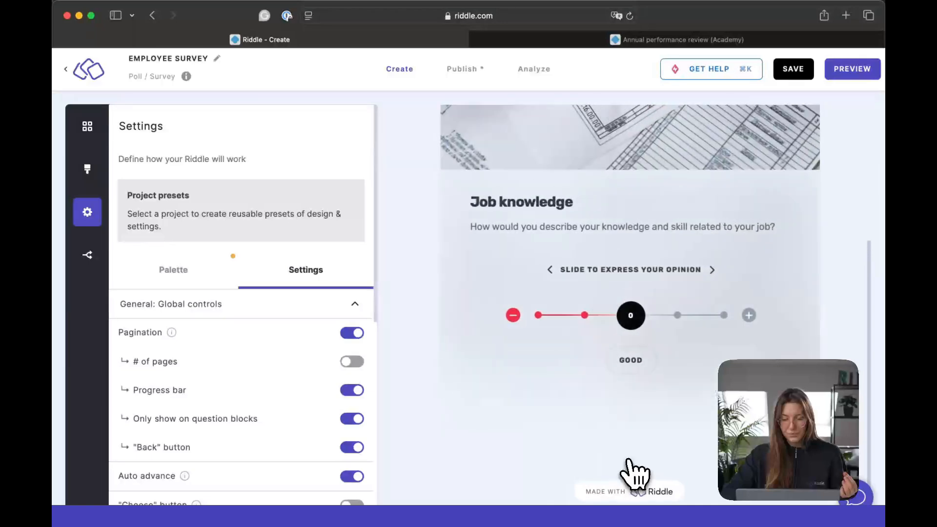
pyautogui.moveTo(593, 324); pyautogui.dragTo(630, 322)
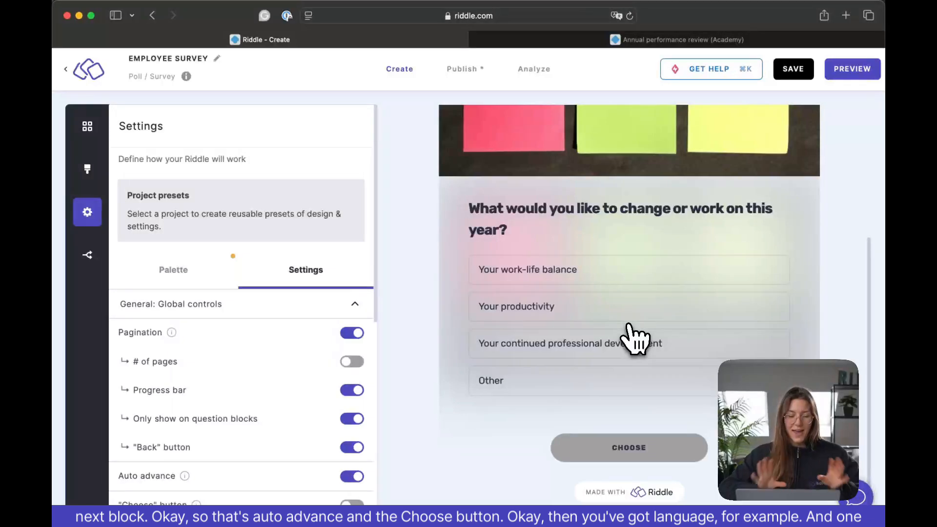
# - Enable customized button text in the general settings and set the Choose button's text to "NEXT QUESTION"
pyautogui.scroll(-3, 236, 397)
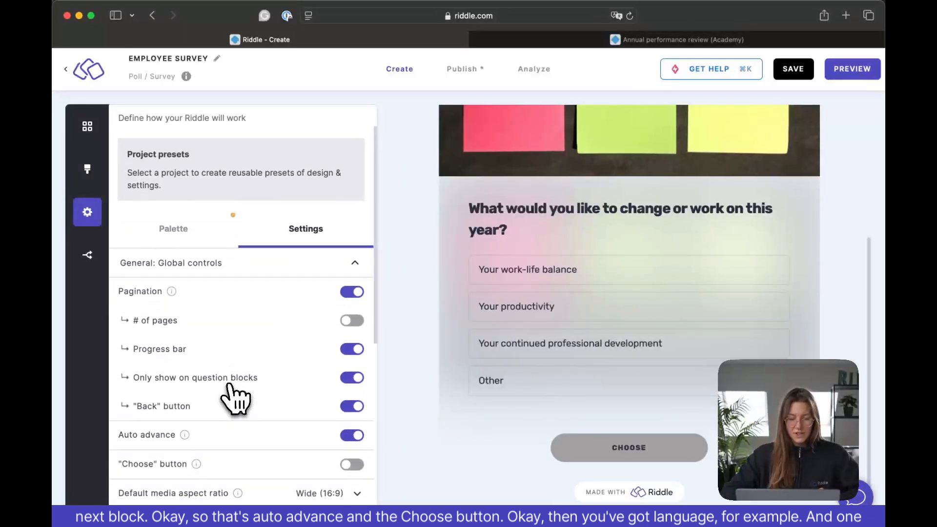
pyautogui.scroll(-6, 235, 397)
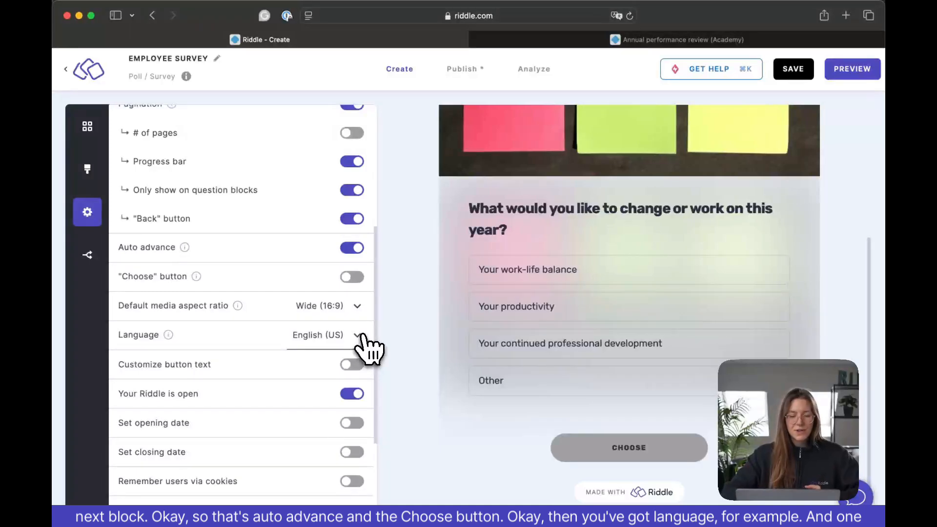
pyautogui.scroll(-4, 369, 348)
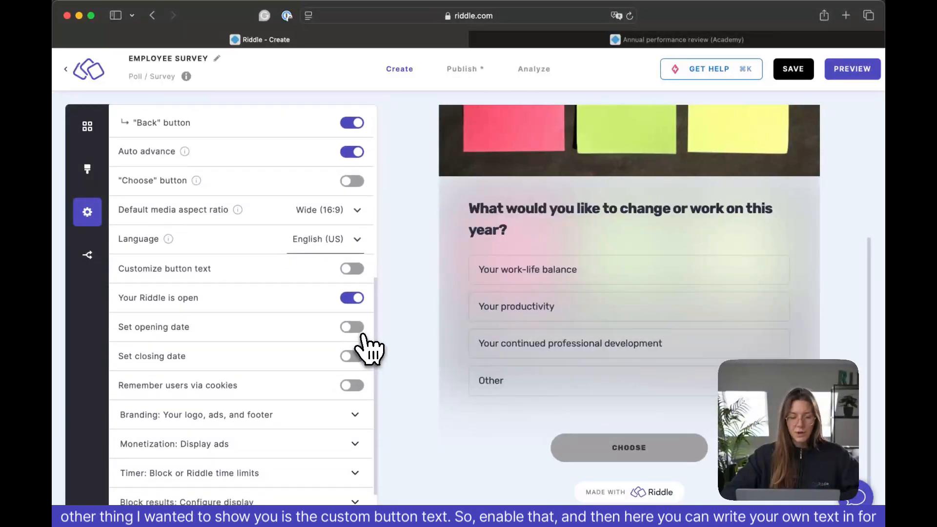
pyautogui.click(355, 271)
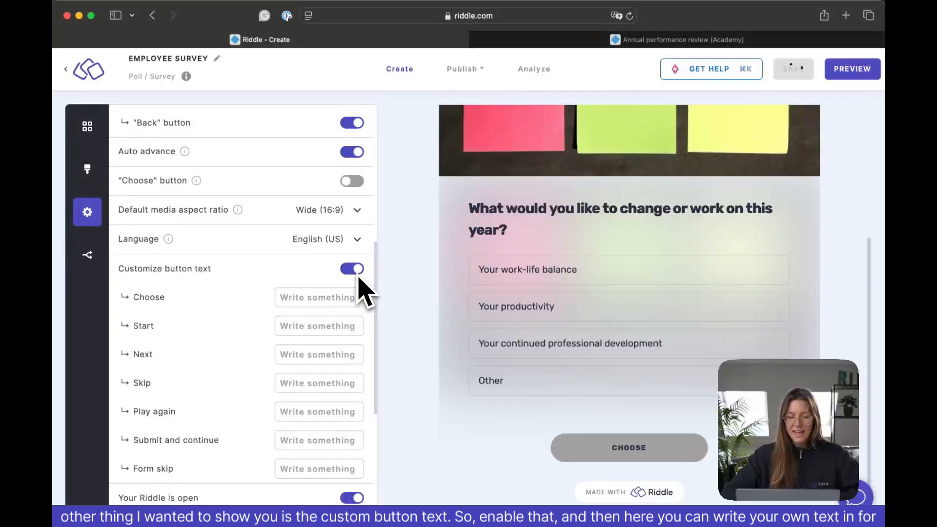
pyautogui.click(319, 298)
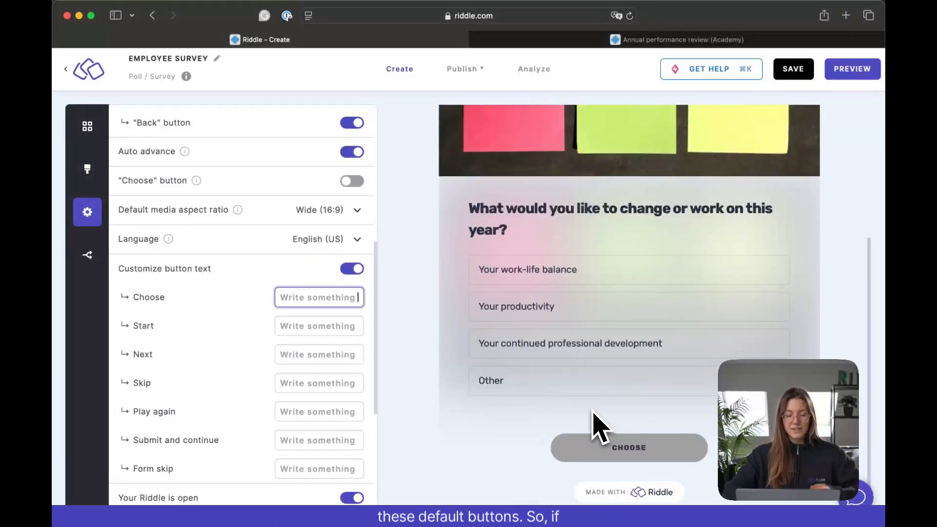
pyautogui.write('NEXT')
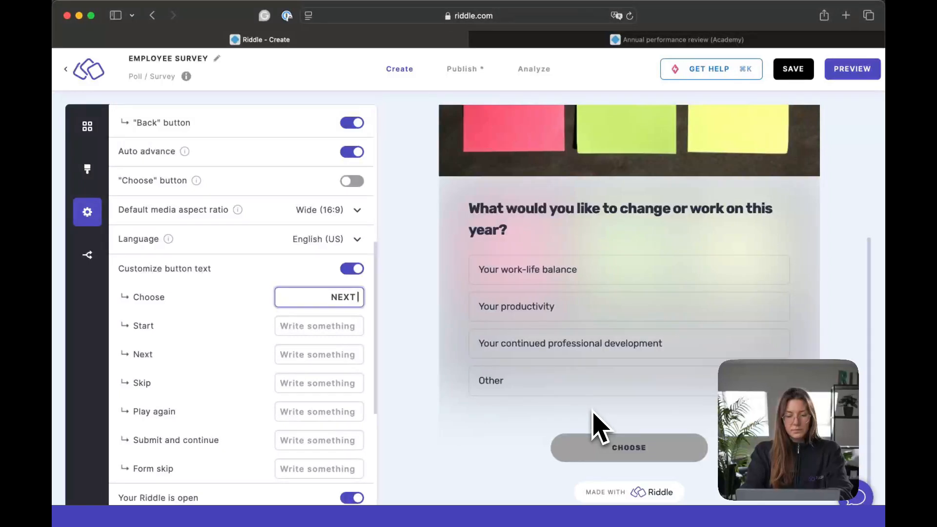
pyautogui.write(' QUESTION')
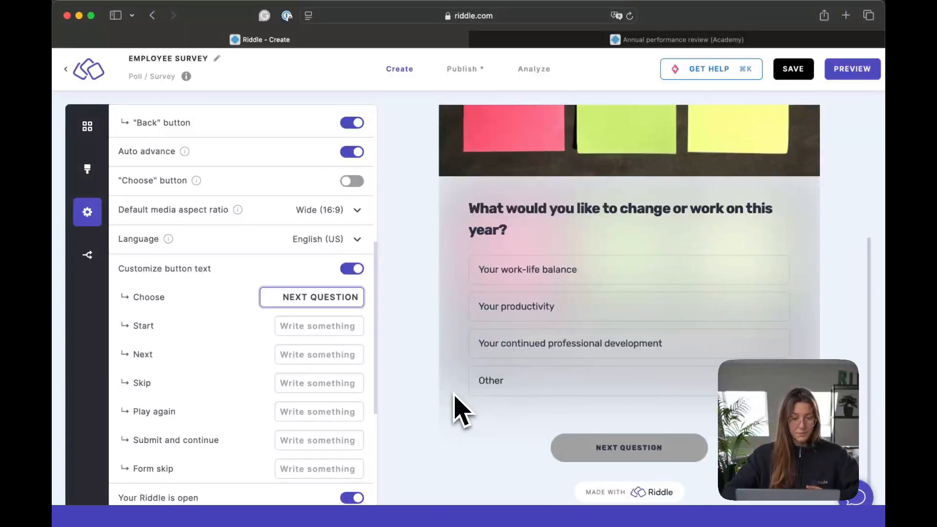
# - Set the Start button's text to "LET'S GO" and collapse the general global controls
pyautogui.click(347, 325)
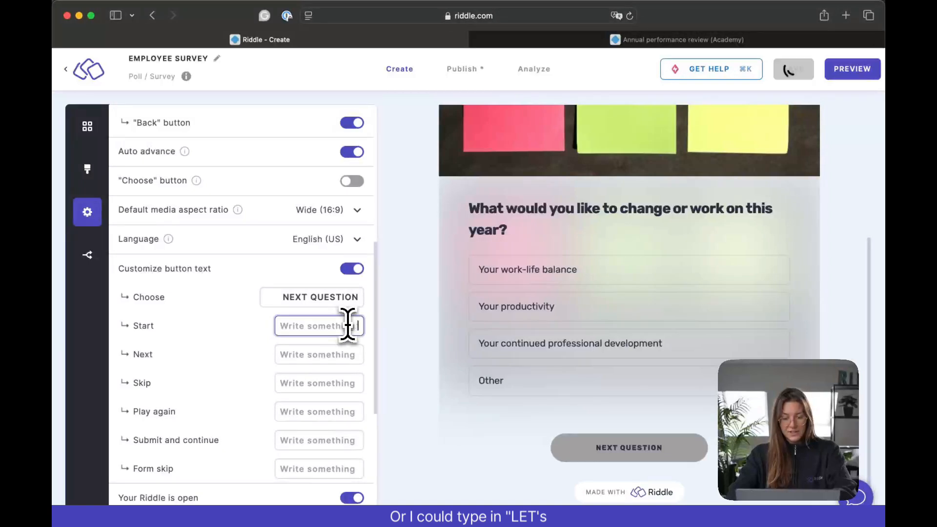
pyautogui.write("LET'S GO")
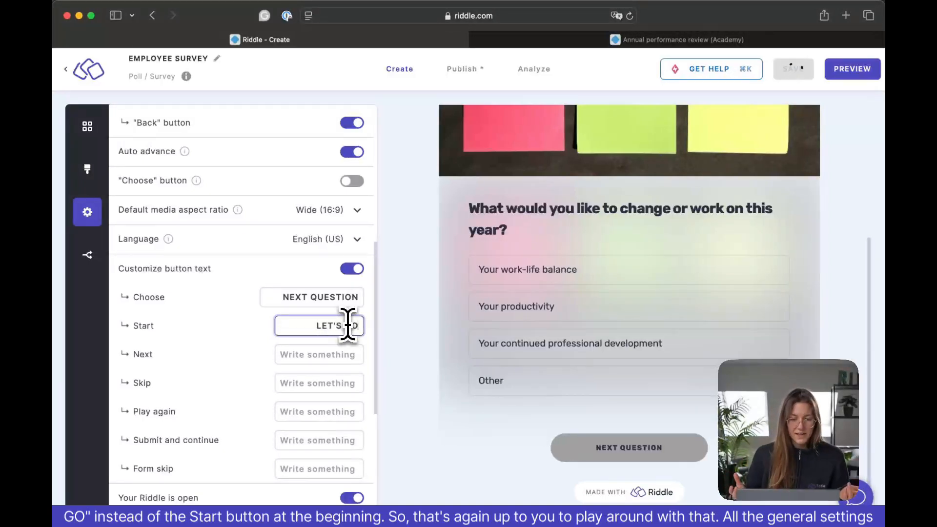
pyautogui.click(389, 337)
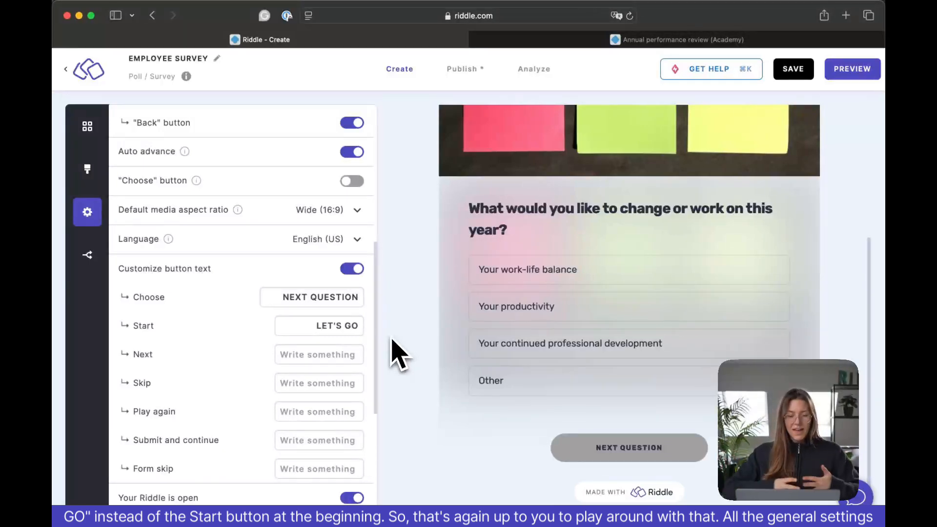
pyautogui.scroll(-5, 366, 381)
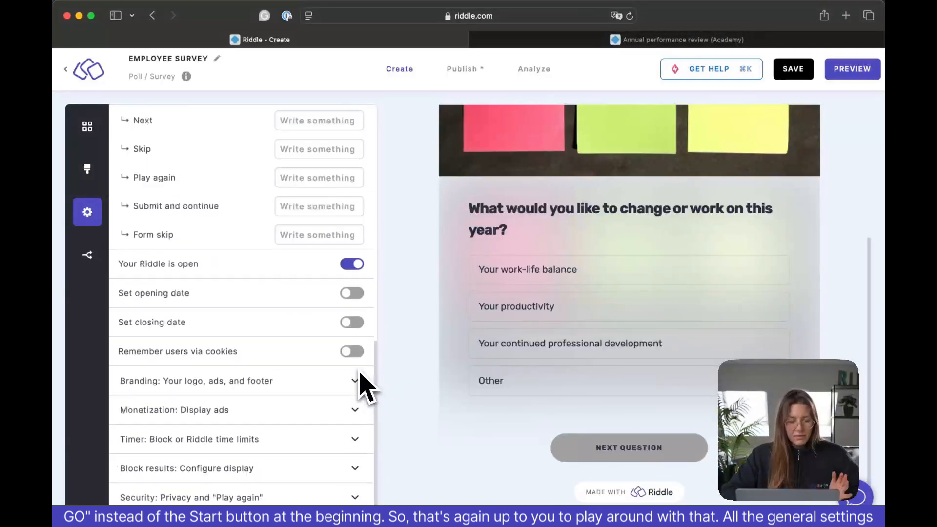
pyautogui.scroll(10, 362, 383)
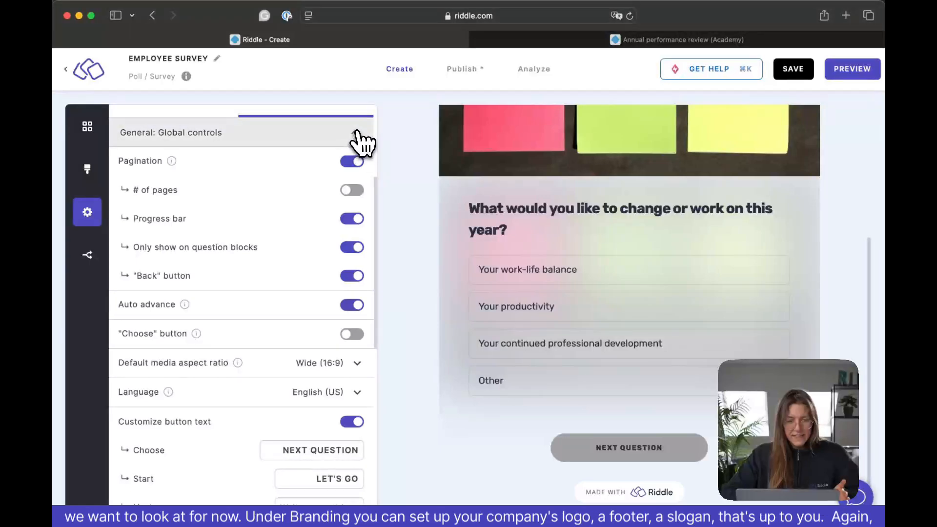
pyautogui.click(359, 130)
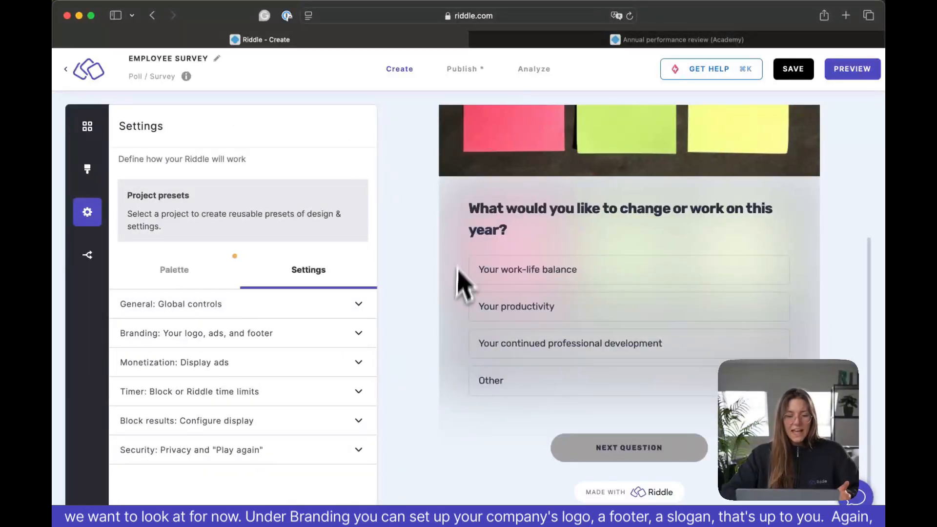
# - Review the footer branding choices and the Monetization display ads setting, closing each section without changes
pyautogui.click(373, 340)
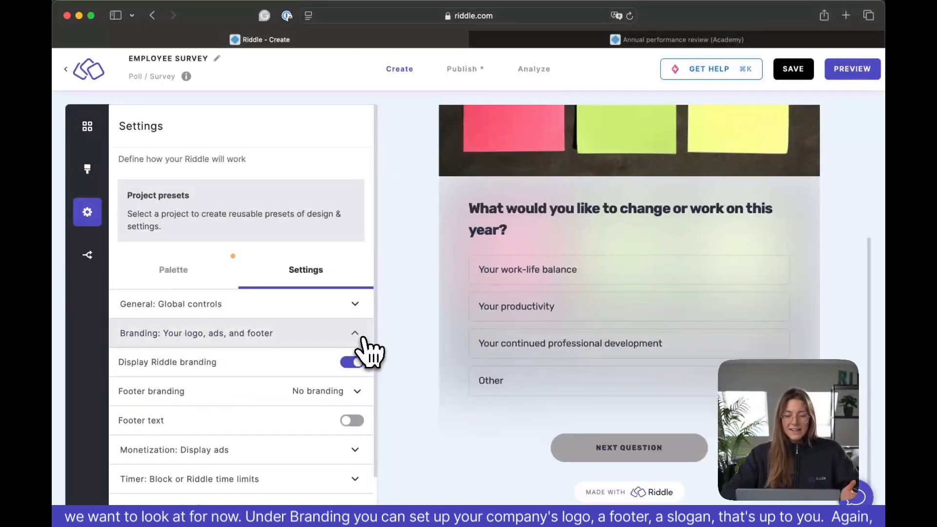
pyautogui.click(361, 393)
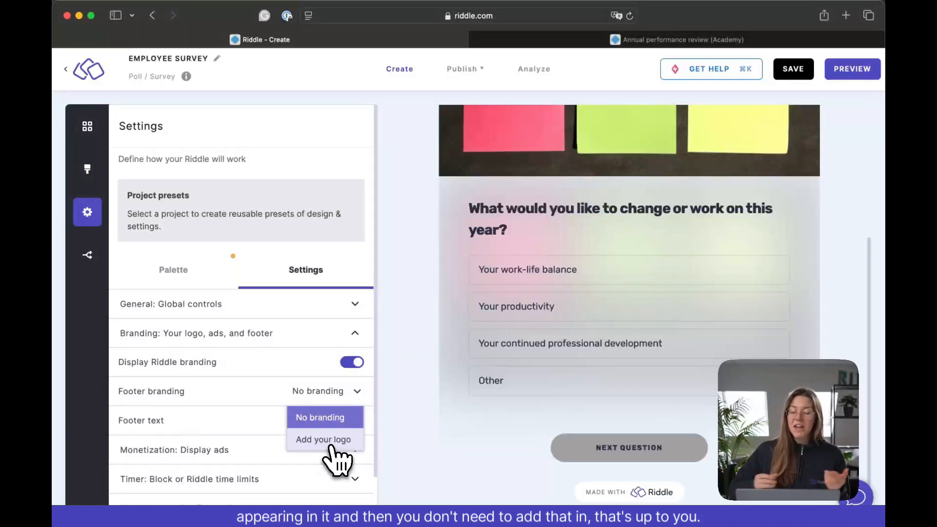
pyautogui.click(414, 410)
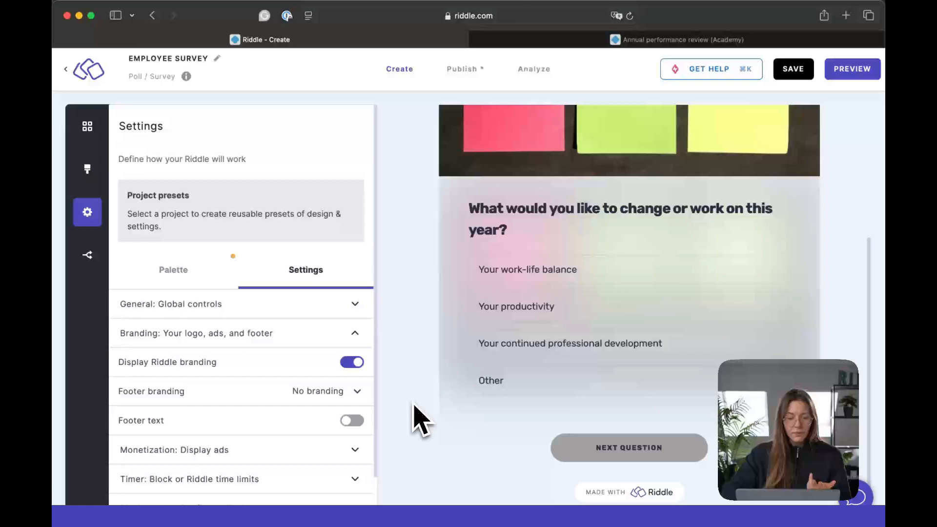
pyautogui.click(361, 336)
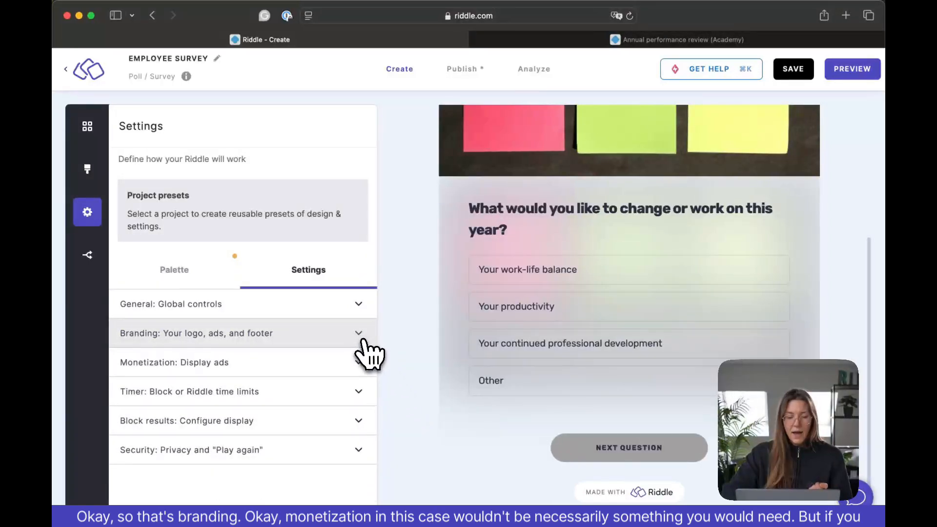
pyautogui.click(364, 359)
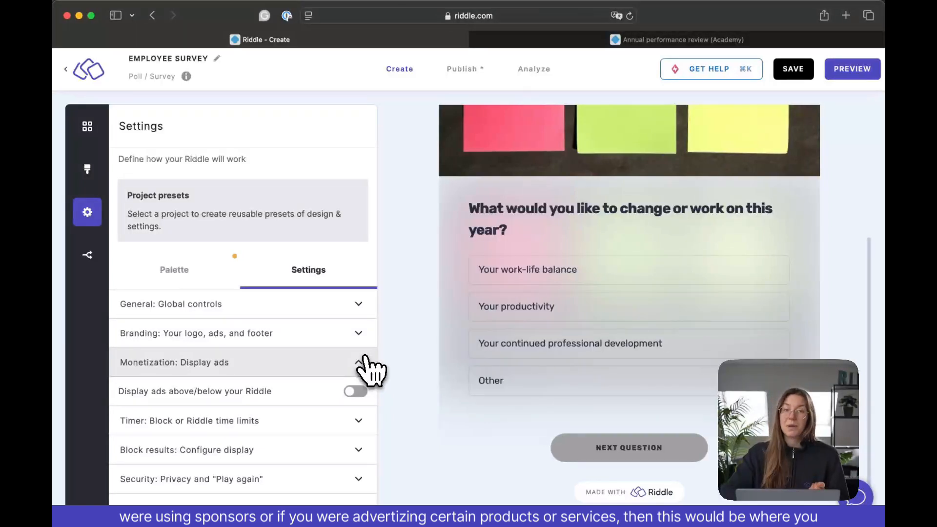
pyautogui.click(363, 359)
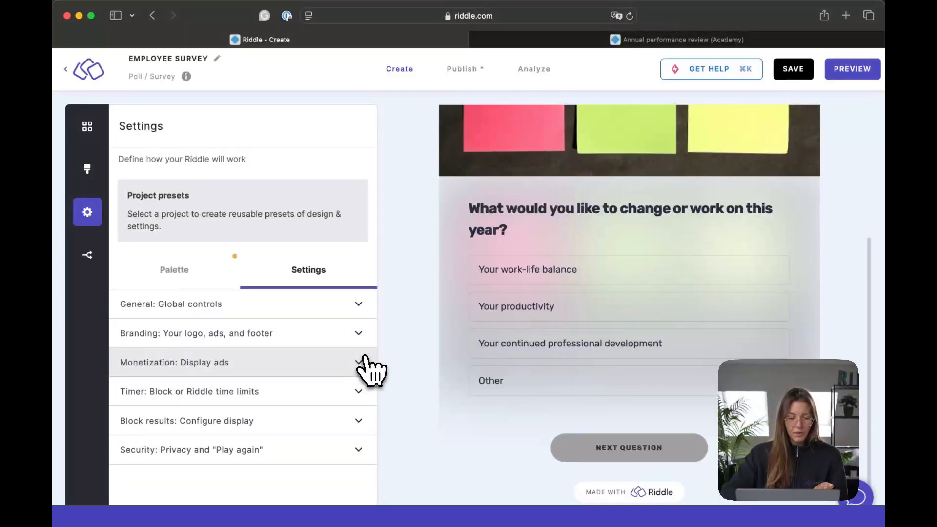
# - Enable the Riddle timer and set its time limit to 120 seconds
pyautogui.click(368, 403)
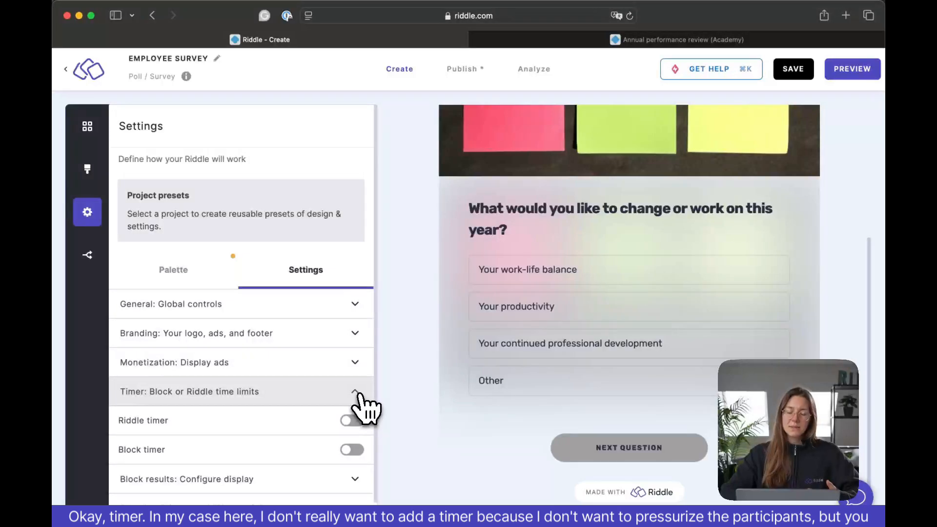
pyautogui.click(352, 421)
pyautogui.scroll(-3, 356, 437)
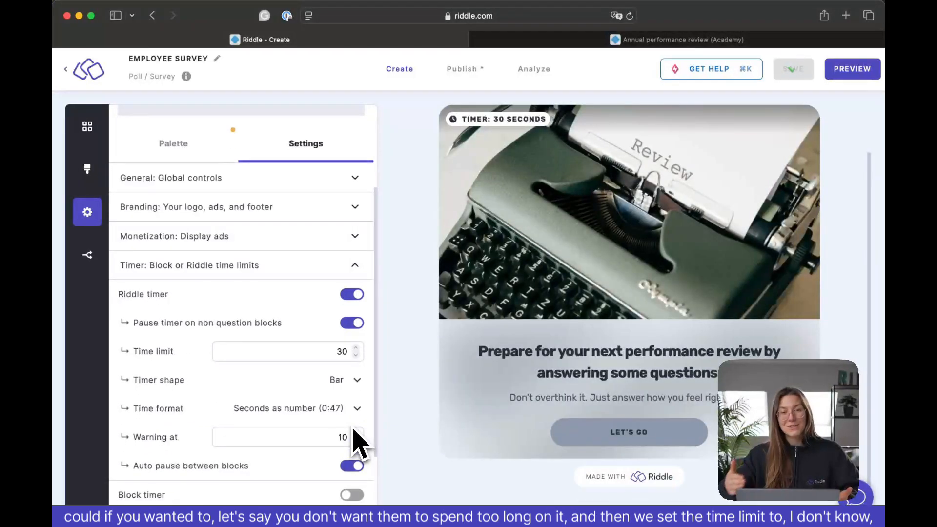
pyautogui.click(338, 352)
pyautogui.doubleClick(339, 352)
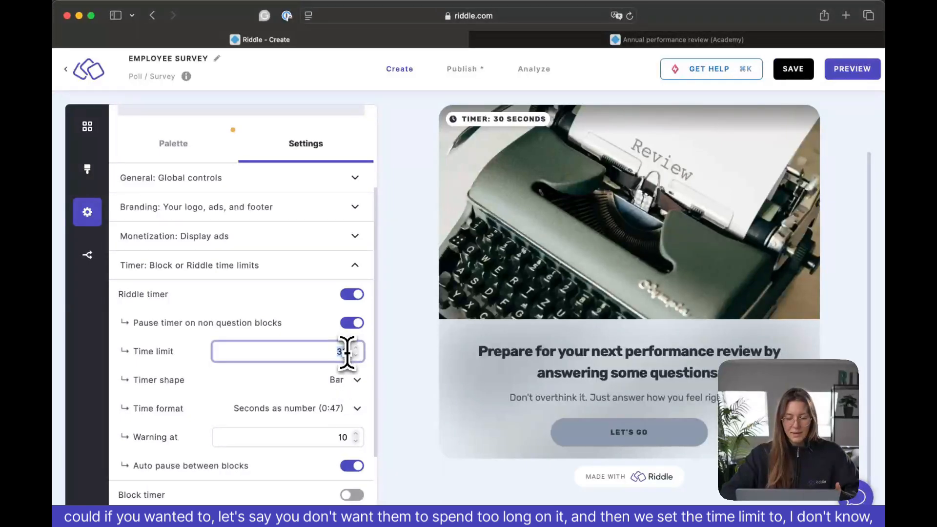
pyautogui.write('120')
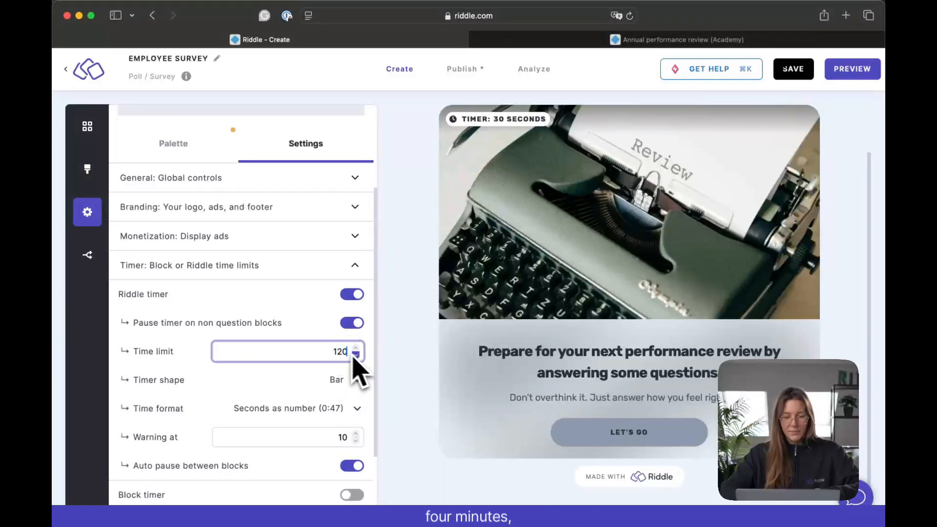
pyautogui.click(402, 361)
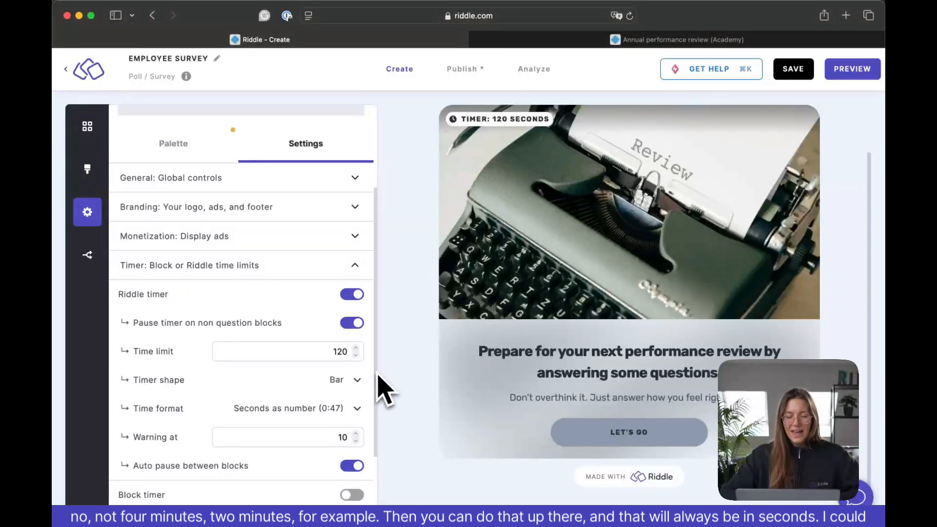
# - Try the Circle timer shape and switch it back to Bar
pyautogui.click(358, 383)
pyautogui.click(360, 407)
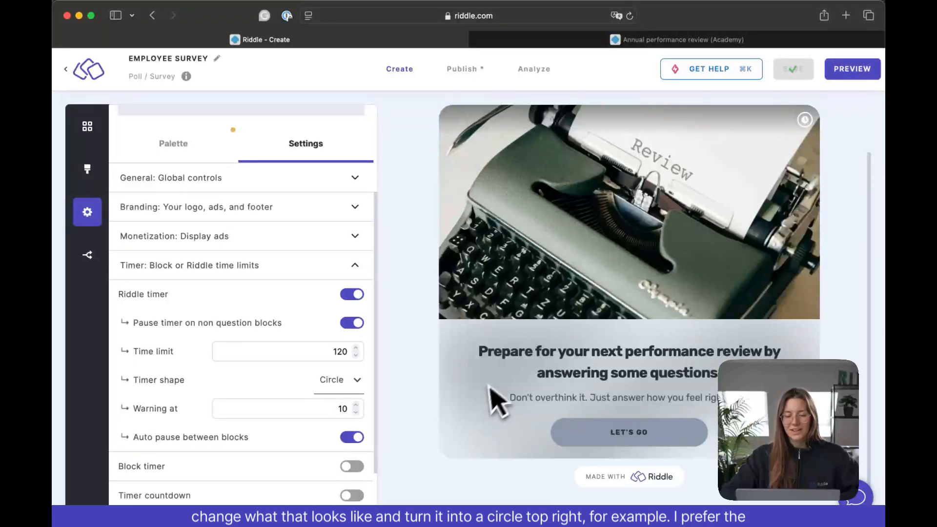
pyautogui.click(361, 382)
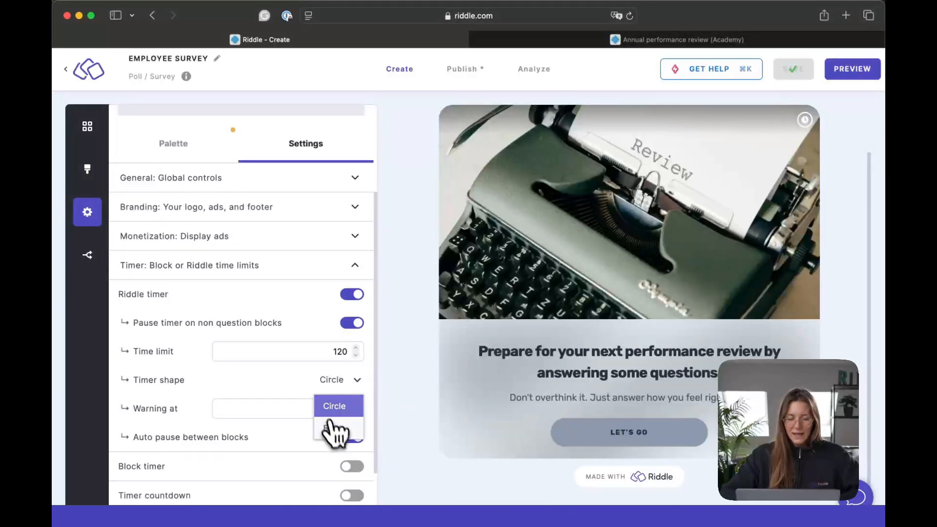
pyautogui.click(336, 403)
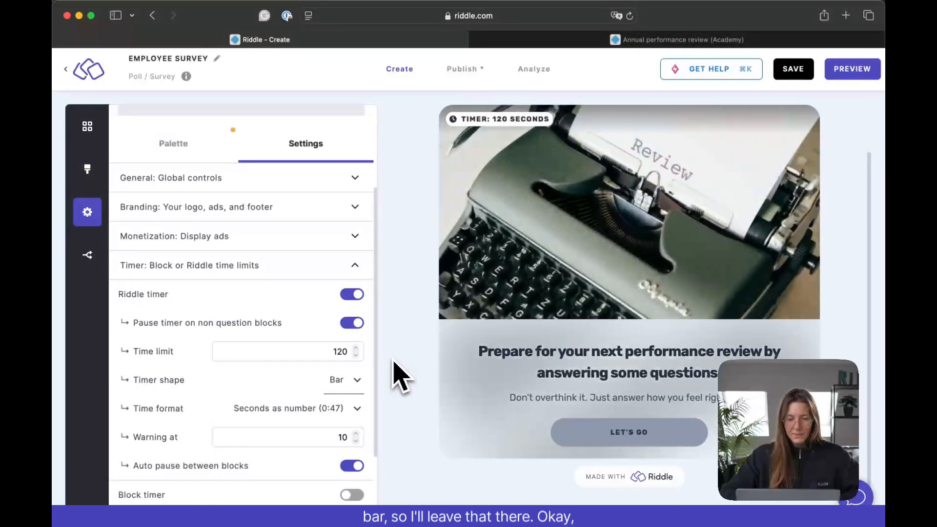
# - Review the remaining timer options, collapse the timer settings and open the Block results display settings
pyautogui.scroll(-3, 312, 397)
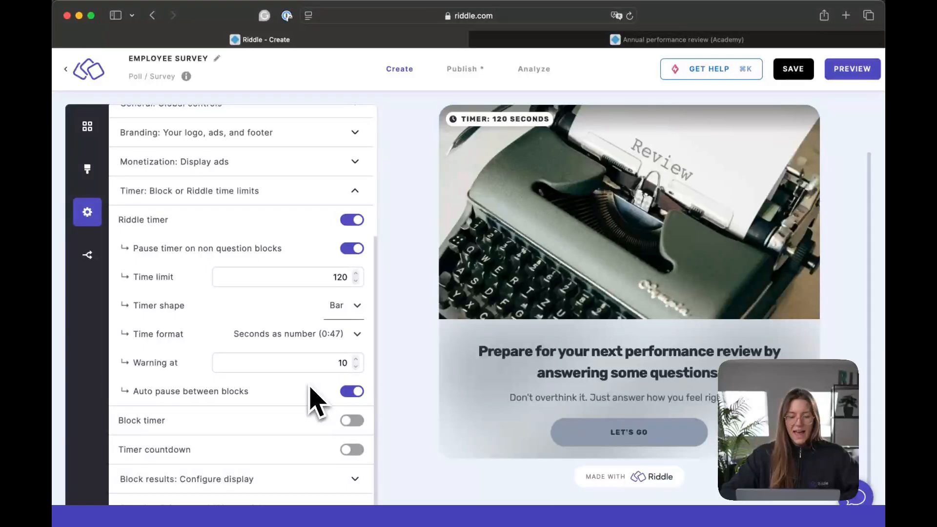
pyautogui.scroll(-1, 310, 393)
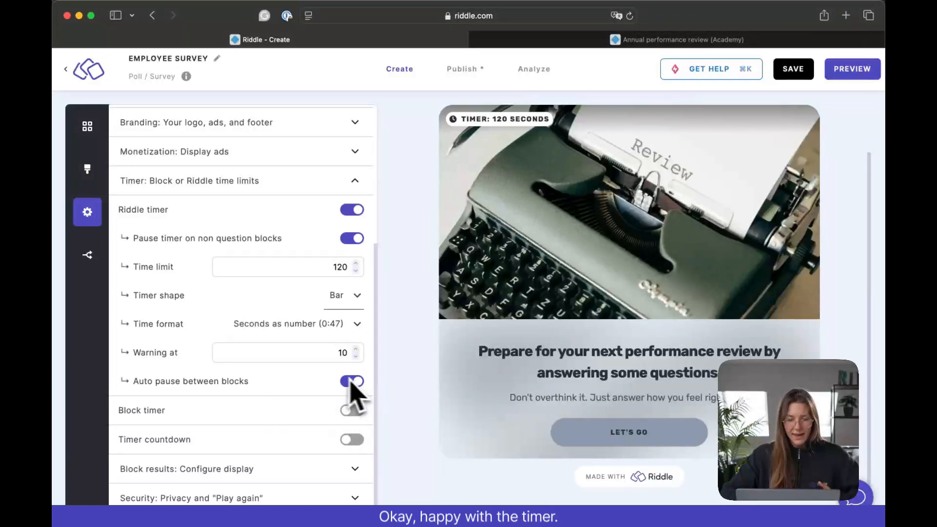
pyautogui.click(375, 175)
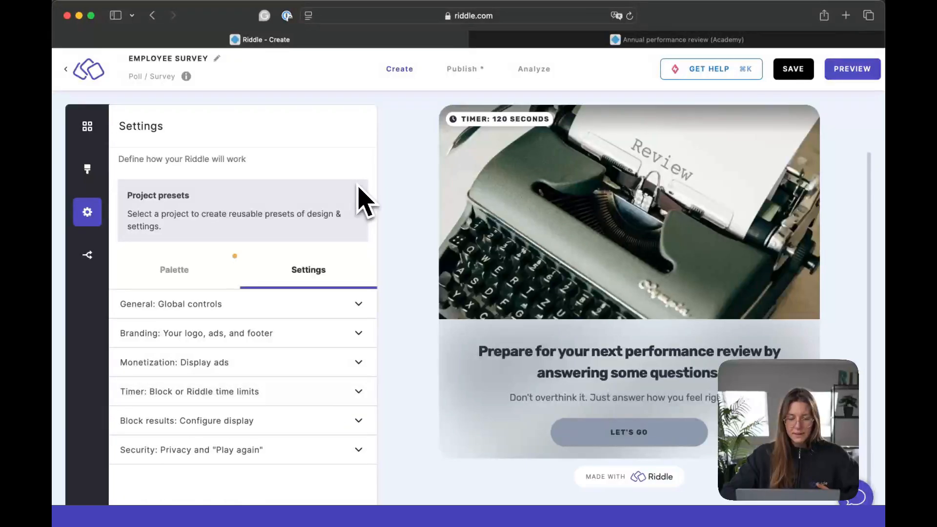
pyautogui.click(367, 424)
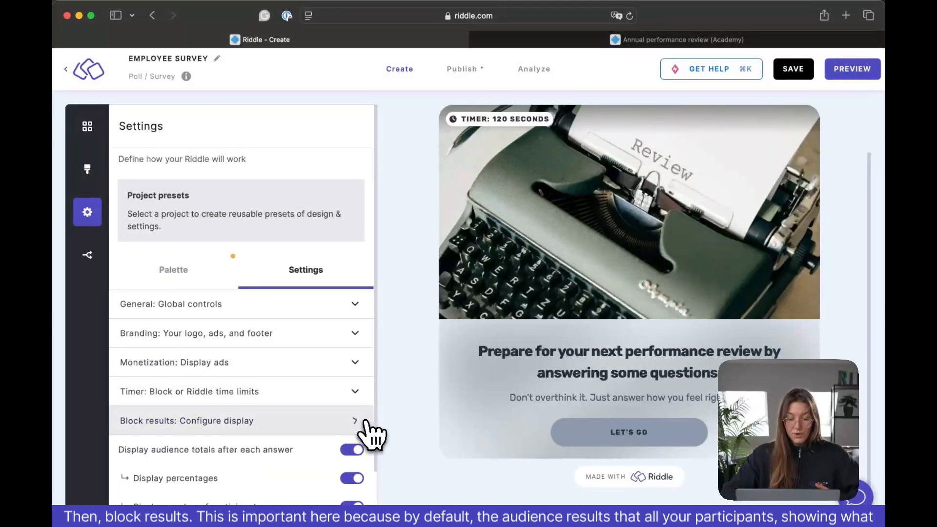
pyautogui.scroll(-3, 370, 433)
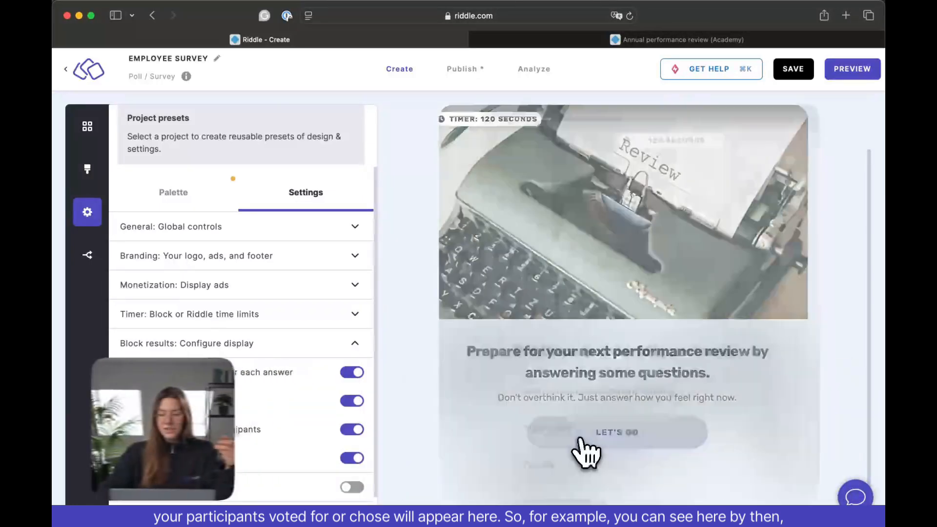
# - Start the survey in the preview, move holiday above high salary in the ordering question and submit it
pyautogui.click(583, 438)
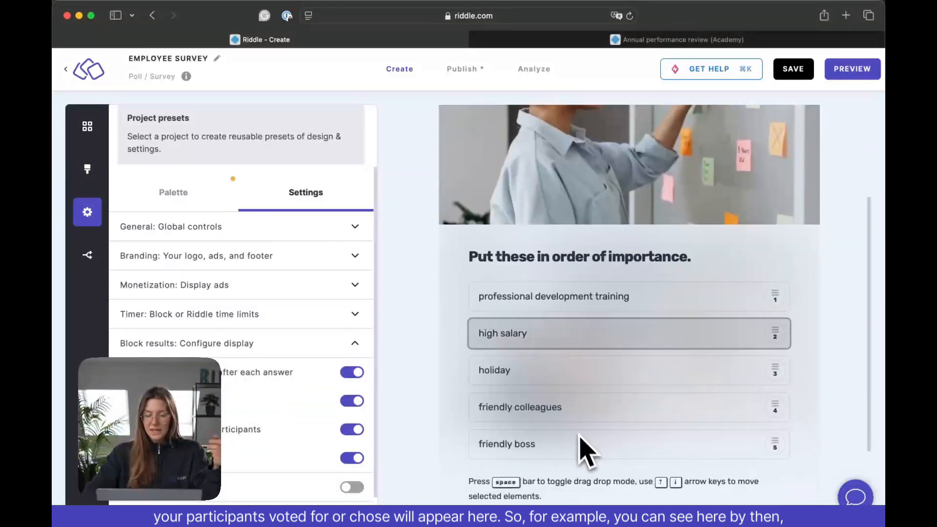
pyautogui.moveTo(557, 374); pyautogui.dragTo(555, 342)
pyautogui.scroll(-2, 555, 341)
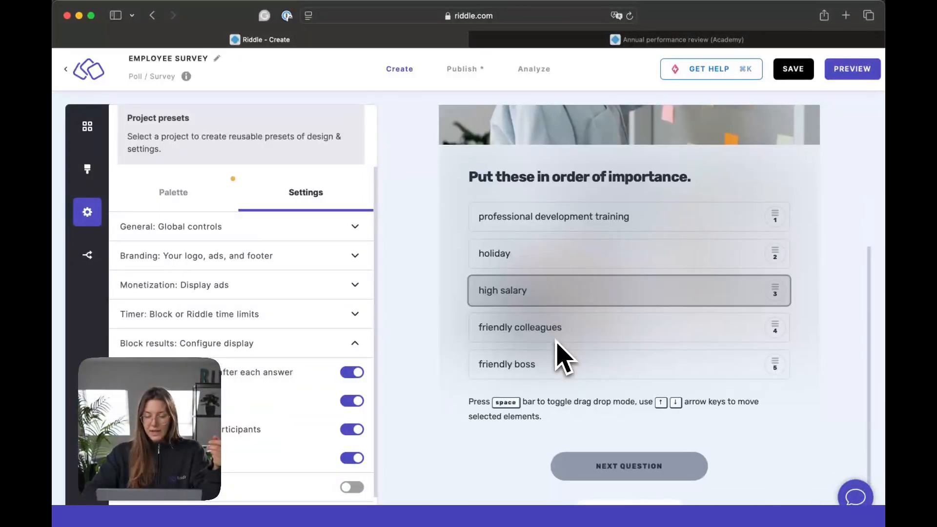
pyautogui.click(644, 454)
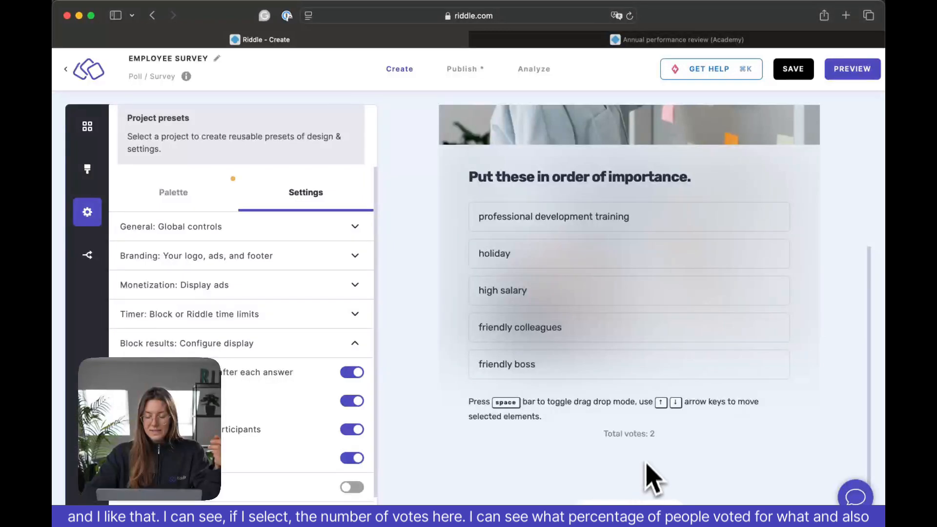
# - Disable the display of audience totals after each answer and test it in the preview, choosing Plants in the great office question
pyautogui.moveTo(630, 320); pyautogui.dragTo(590, 314)
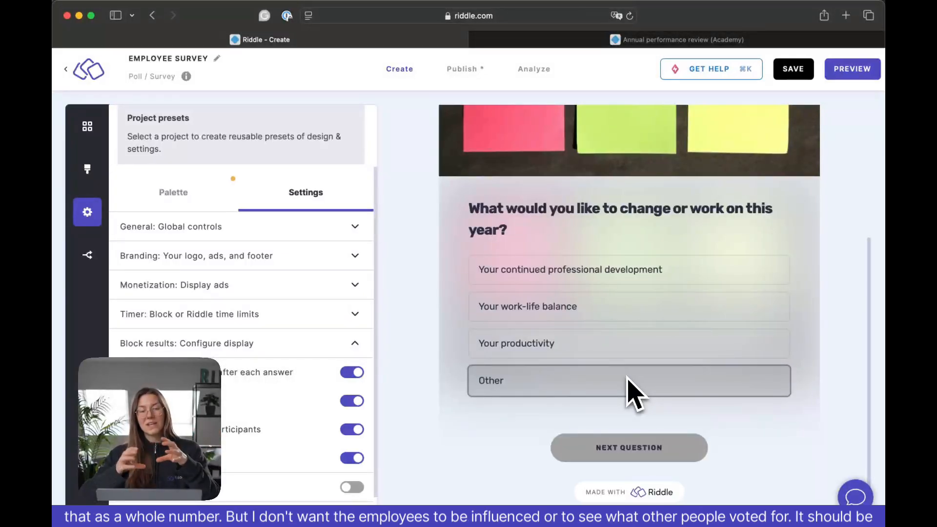
pyautogui.click(352, 373)
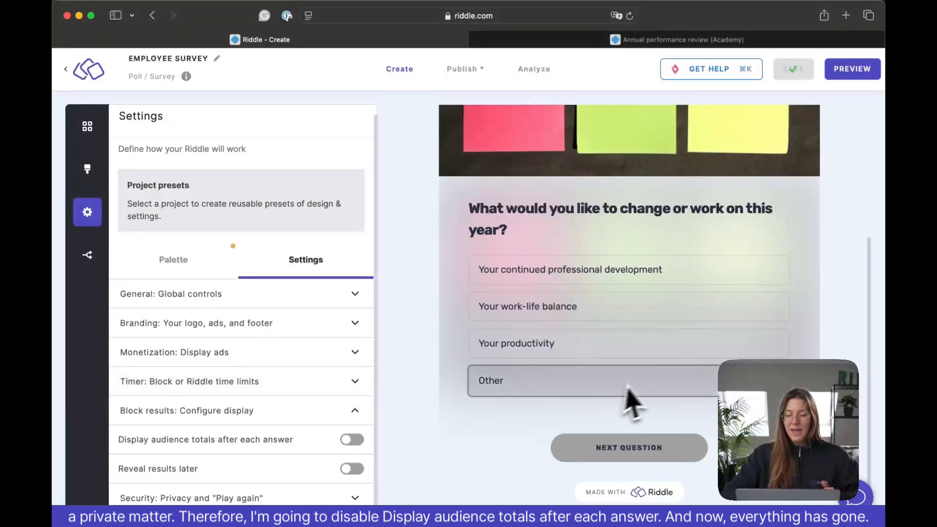
pyautogui.click(637, 336)
pyautogui.click(628, 309)
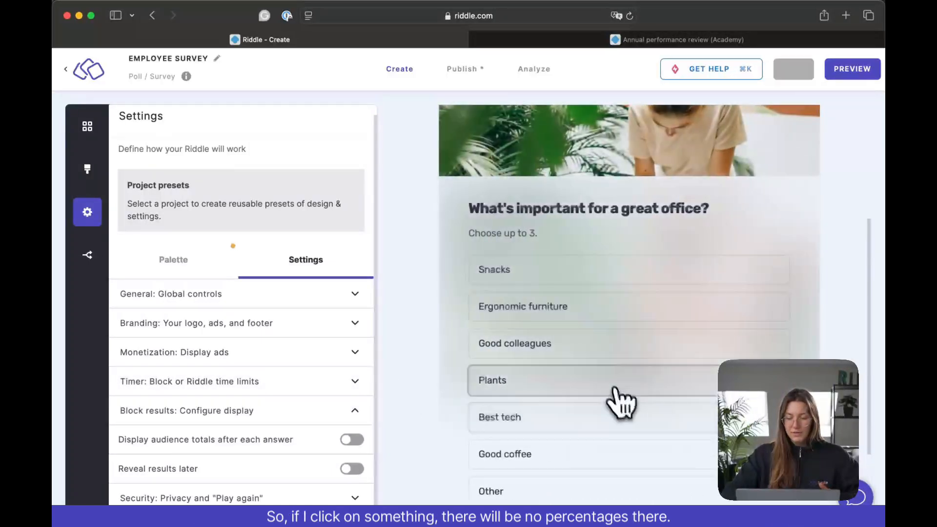
pyautogui.click(613, 373)
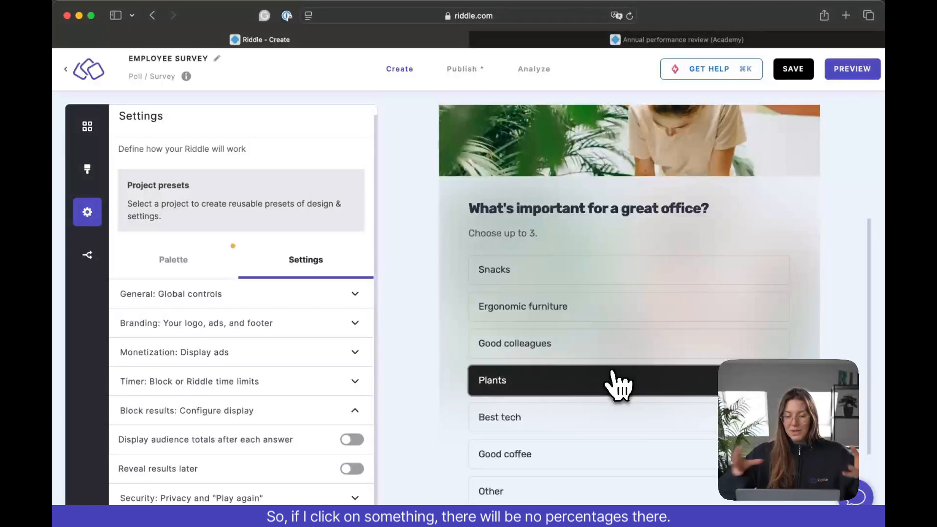
pyautogui.scroll(-3, 617, 383)
pyautogui.click(614, 442)
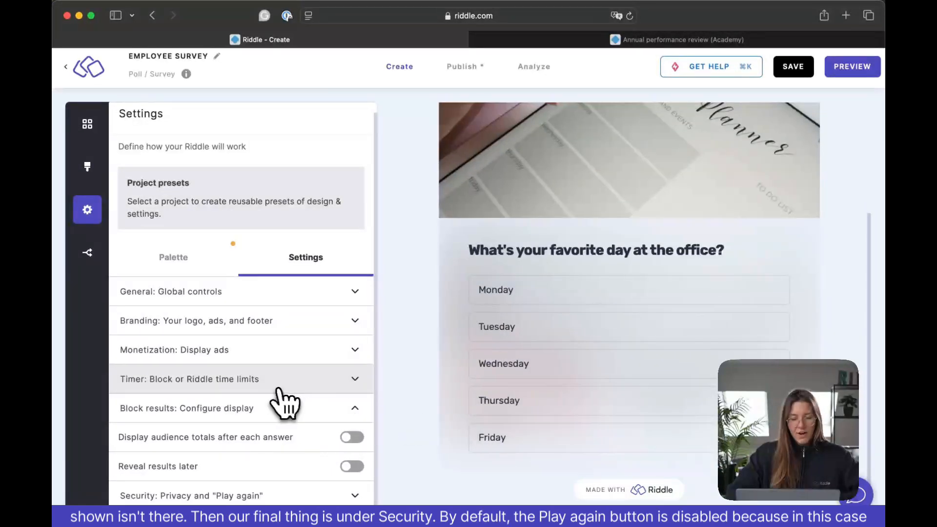
# - Enable the "Play again" button in the security and privacy settings
pyautogui.click(358, 500)
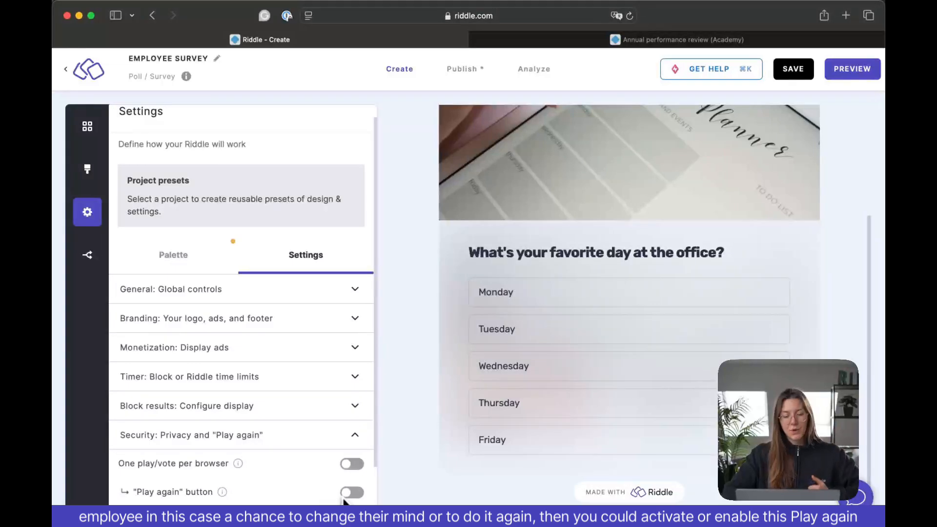
pyautogui.click(345, 495)
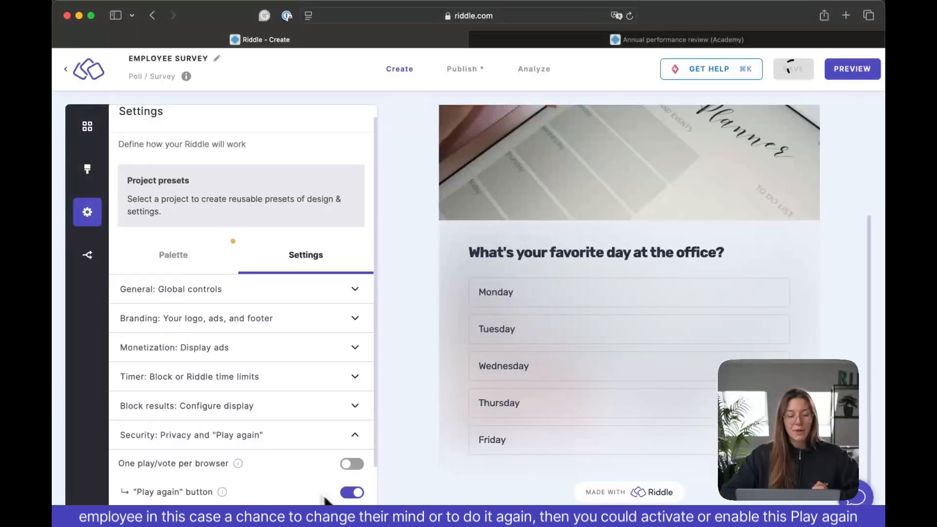
# - Preview all blocks without branching logic, jump to the last block, replay the survey from there and close the preview
pyautogui.click(856, 73)
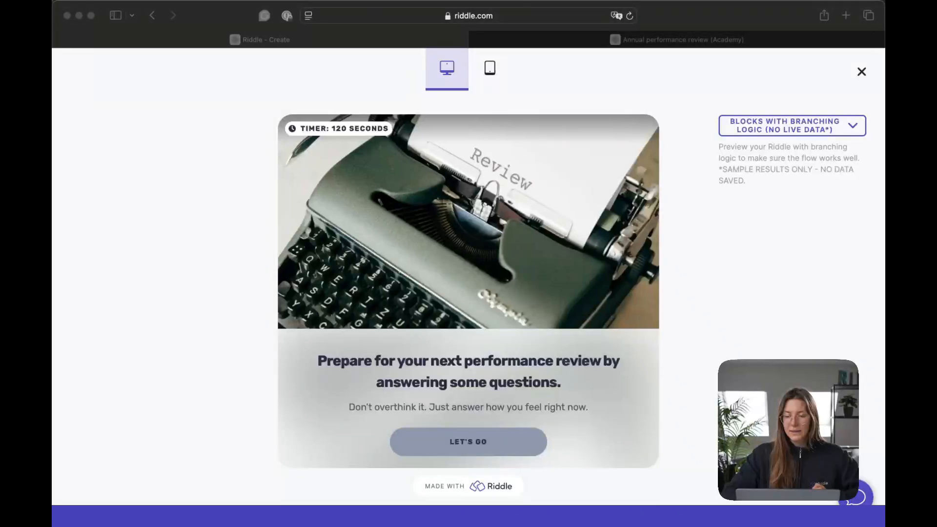
pyautogui.click(846, 132)
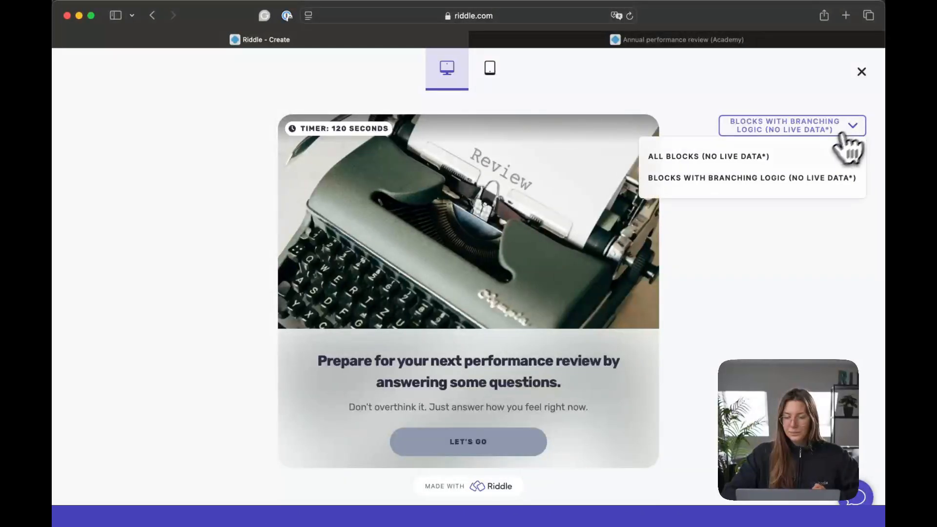
pyautogui.click(803, 157)
pyautogui.click(734, 242)
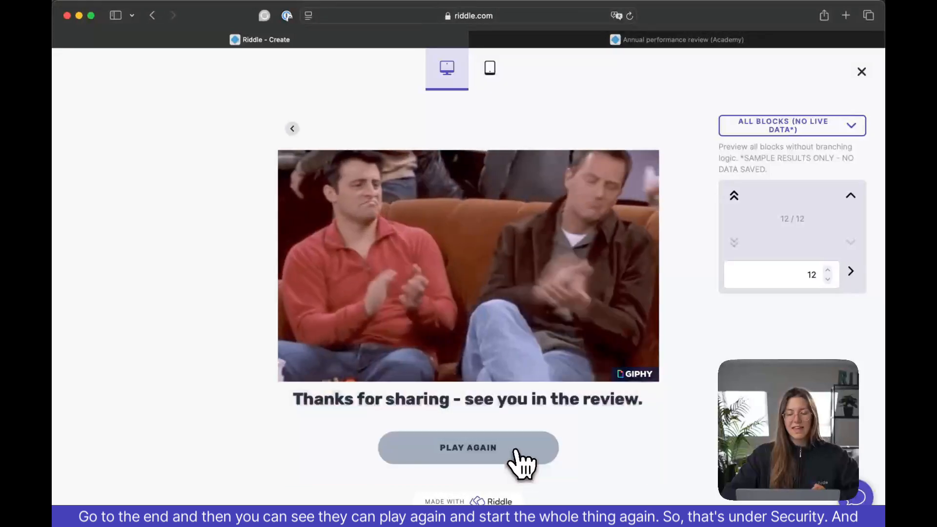
pyautogui.click(516, 451)
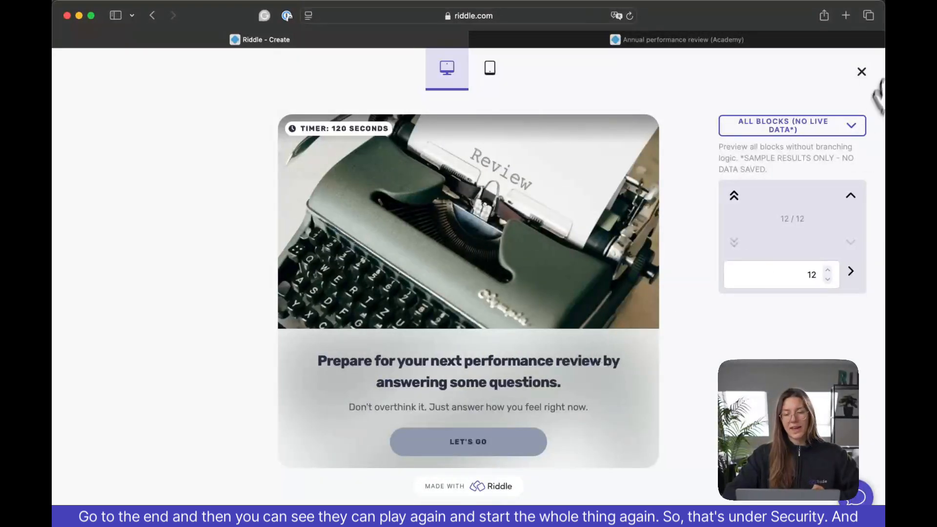
pyautogui.click(861, 72)
# - Return to the survey's security settings and limit participation to one play/vote per browser
pyautogui.scroll(-5, 209, 391)
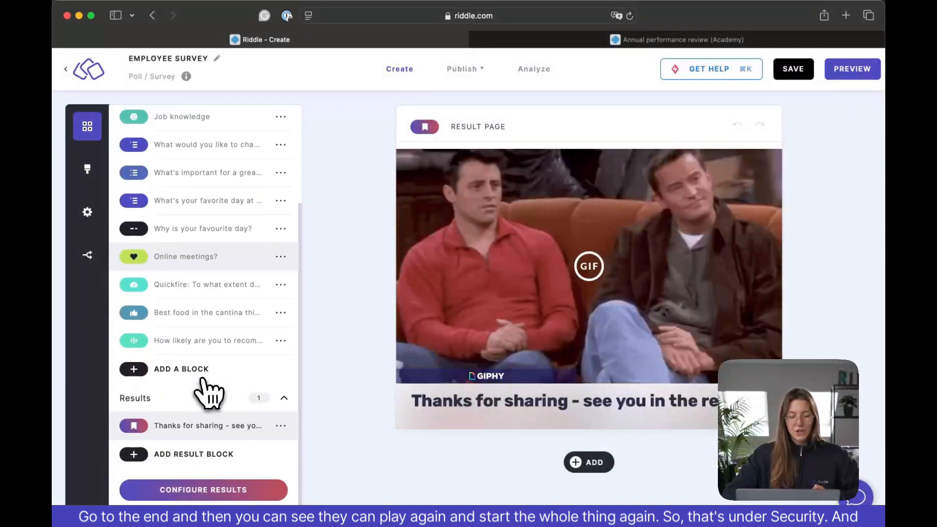
pyautogui.click(88, 214)
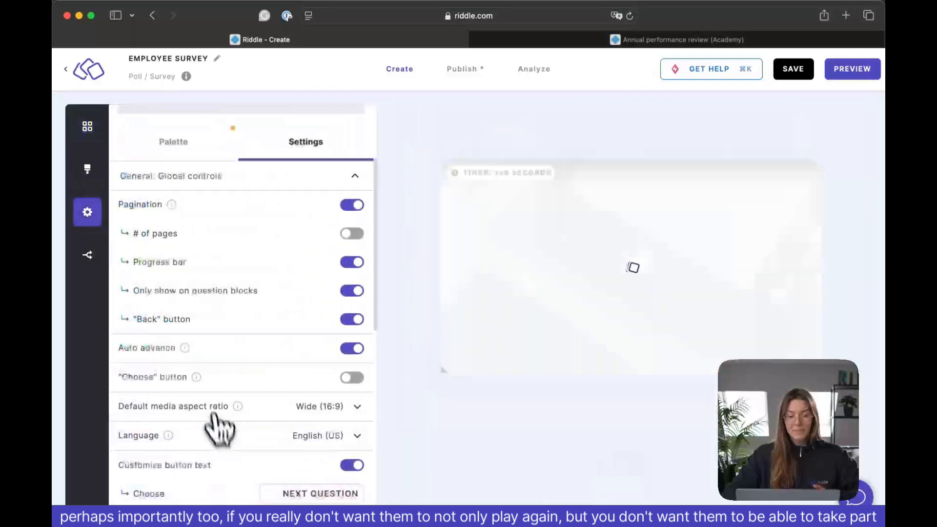
pyautogui.scroll(-10, 219, 425)
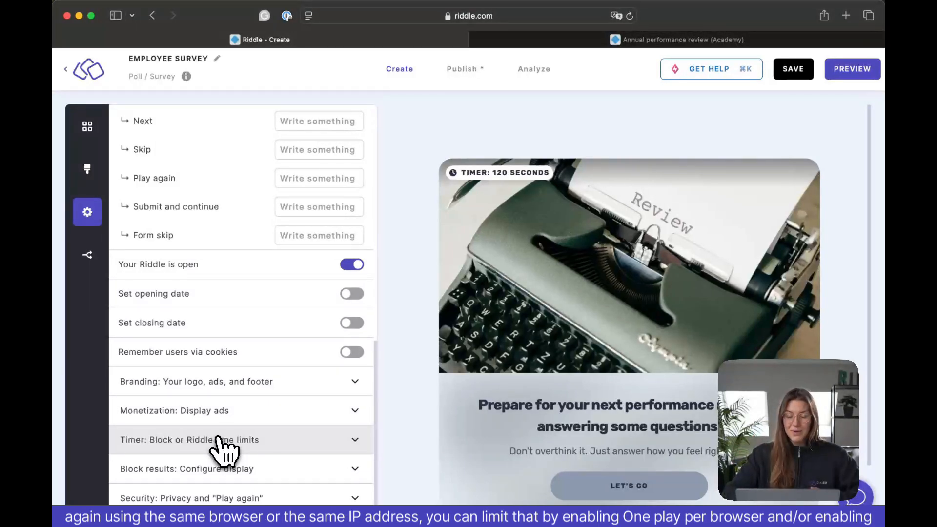
pyautogui.click(351, 500)
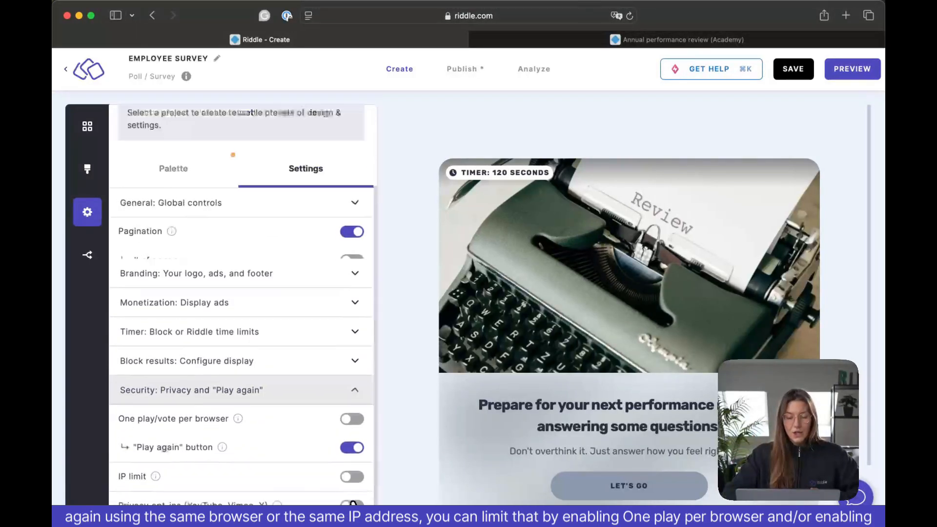
pyautogui.click(355, 440)
pyautogui.click(356, 411)
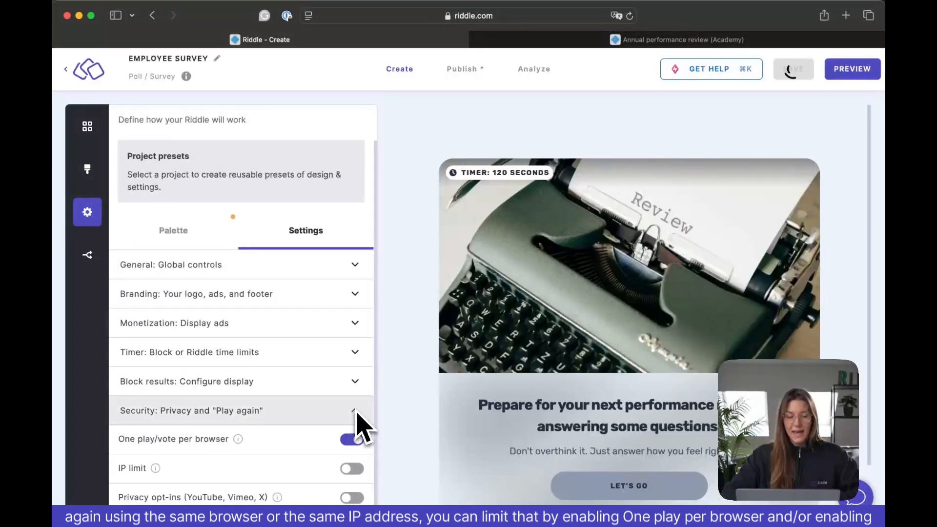
# - Enable the IP limit and look through its time interval options
pyautogui.click(354, 469)
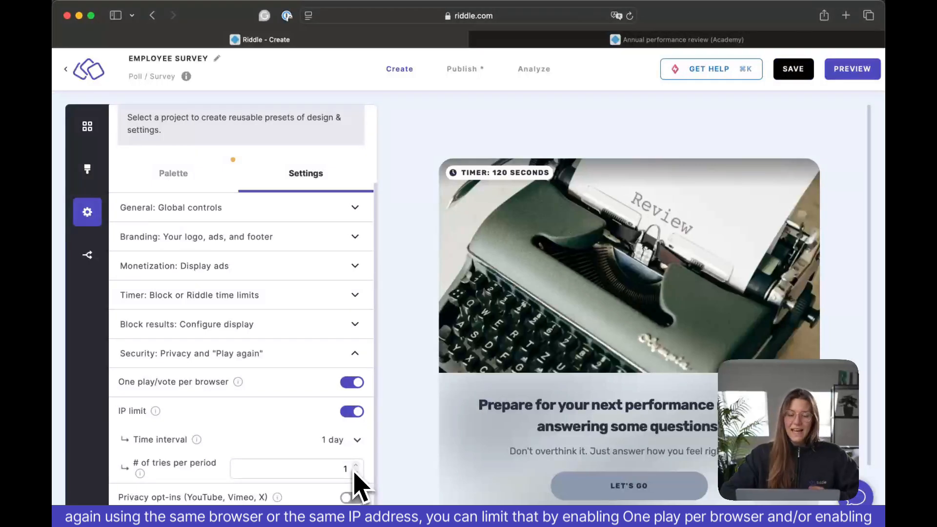
pyautogui.click(355, 466)
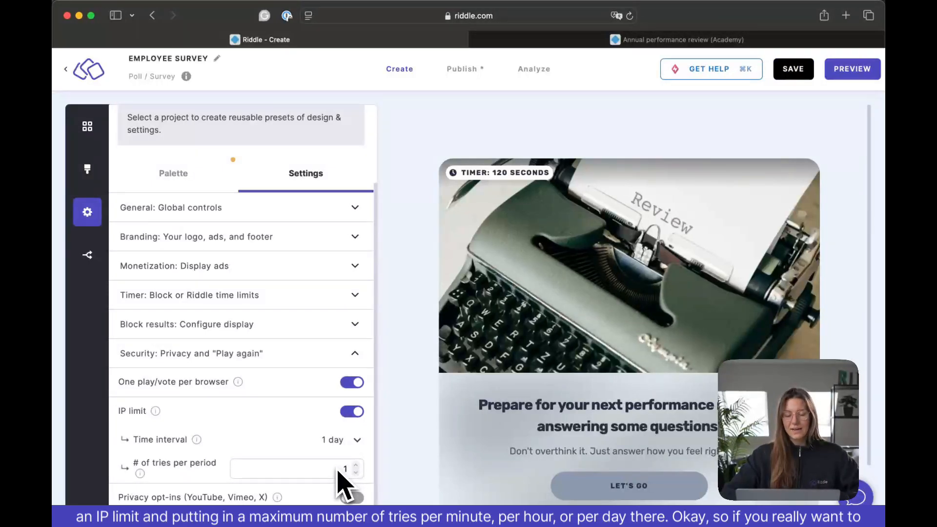
pyautogui.click(357, 445)
pyautogui.click(390, 433)
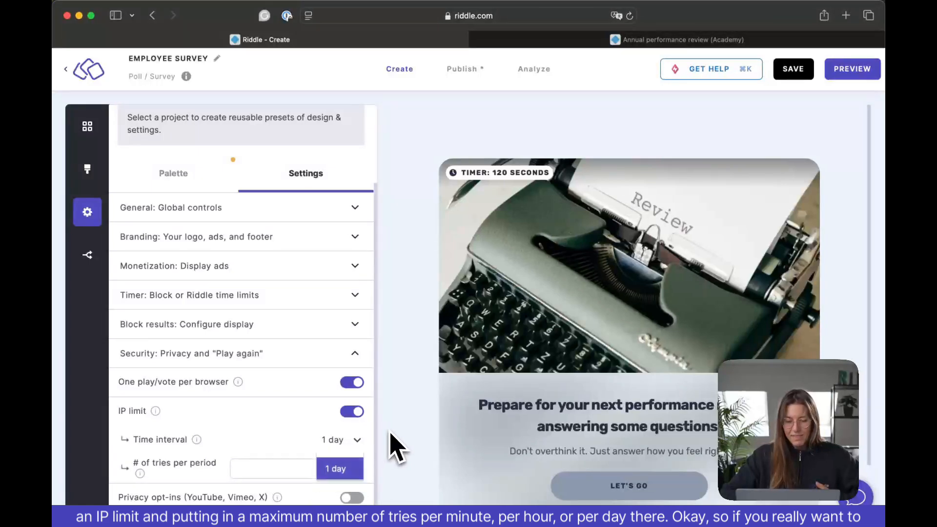